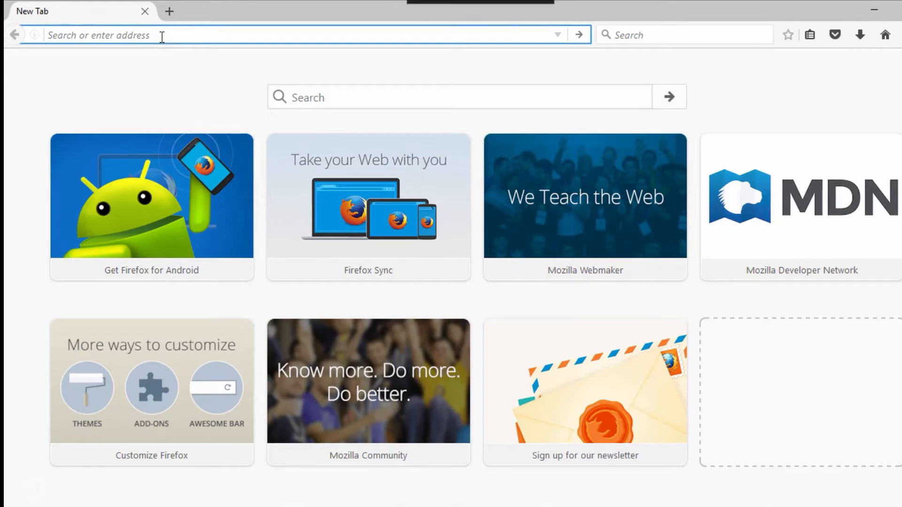
text(.o)
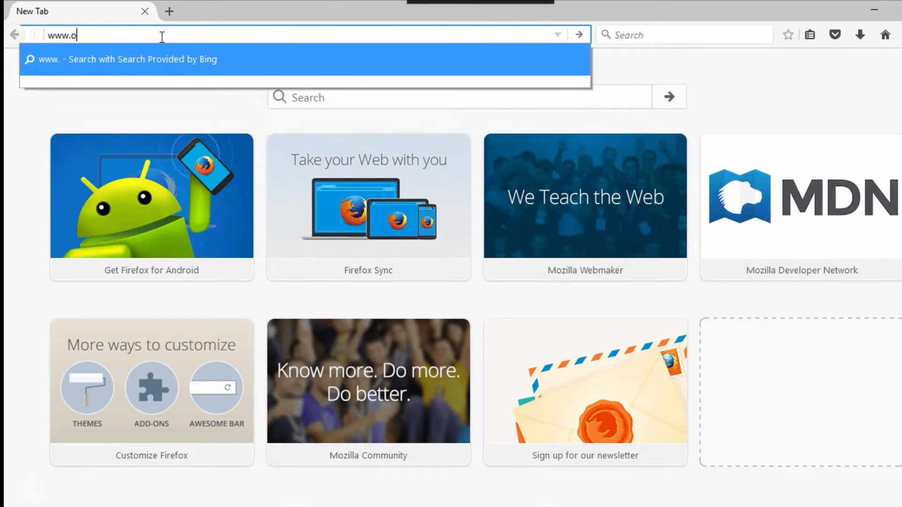
text(racle.com)
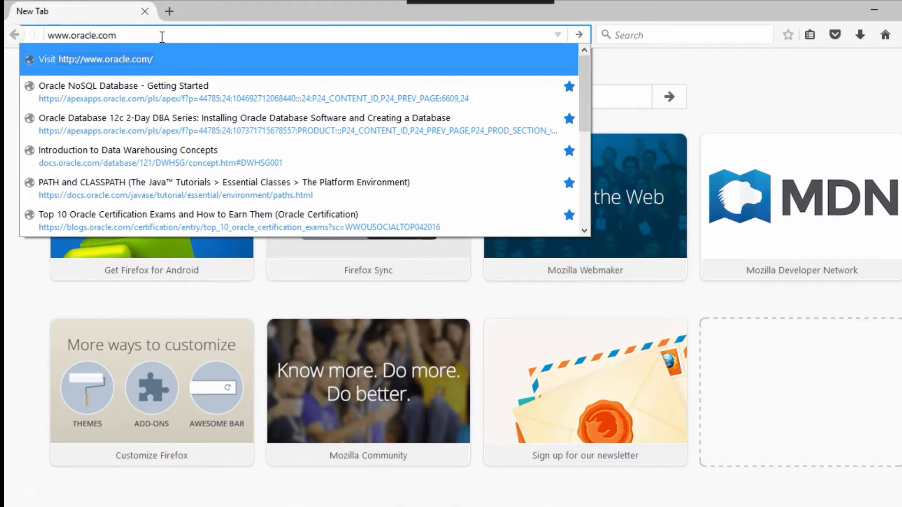
key(Return)
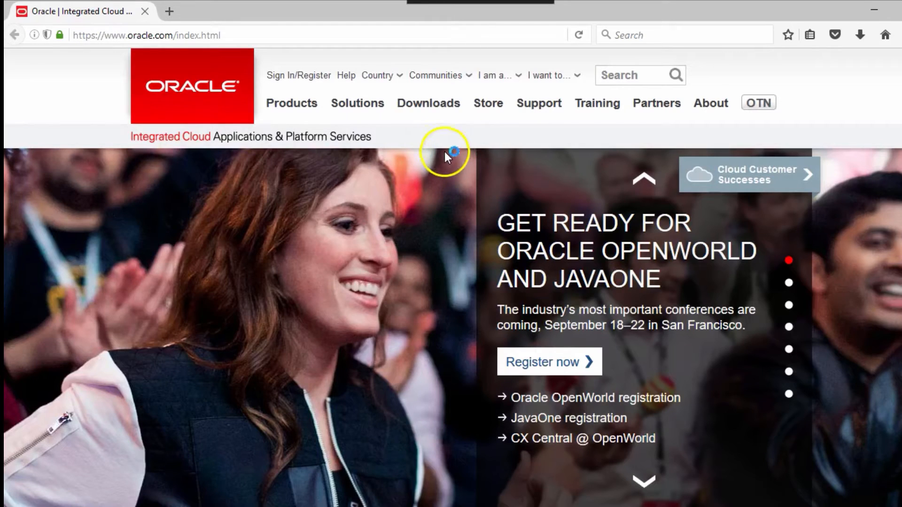
click(430, 112)
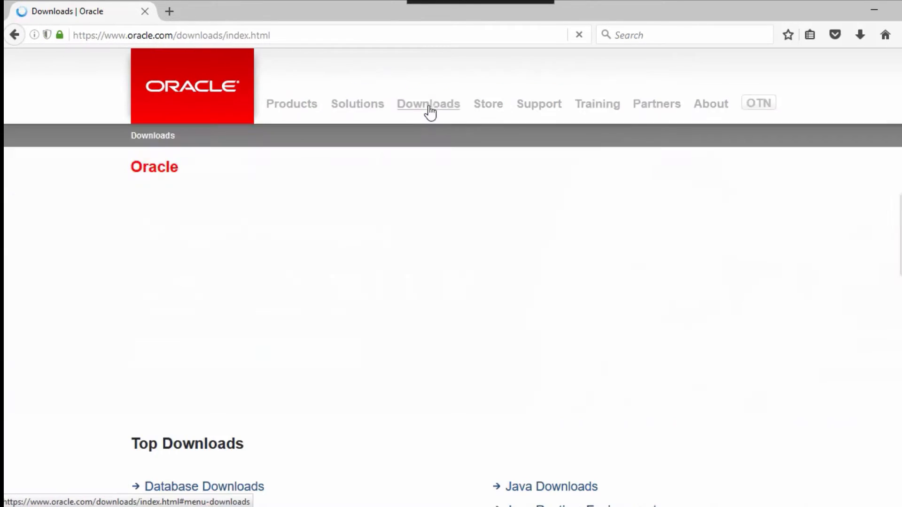
mouse_move(435, 113)
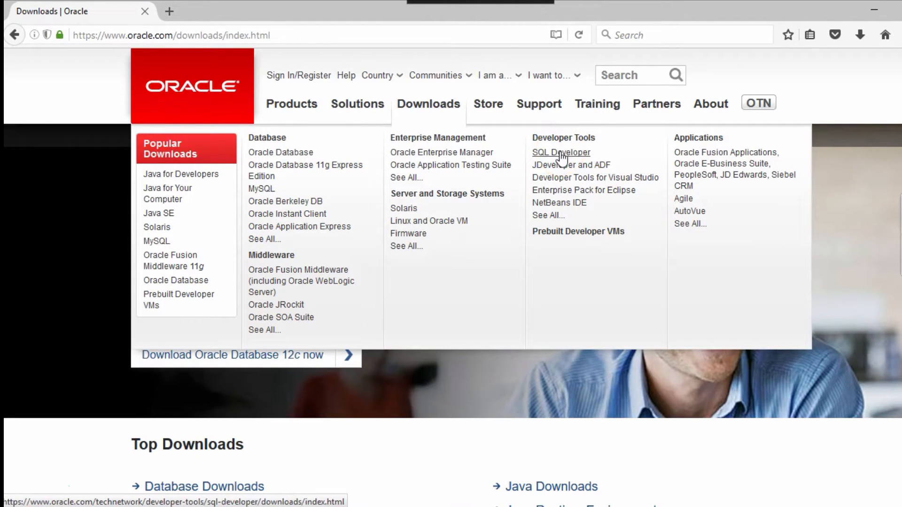
click(562, 153)
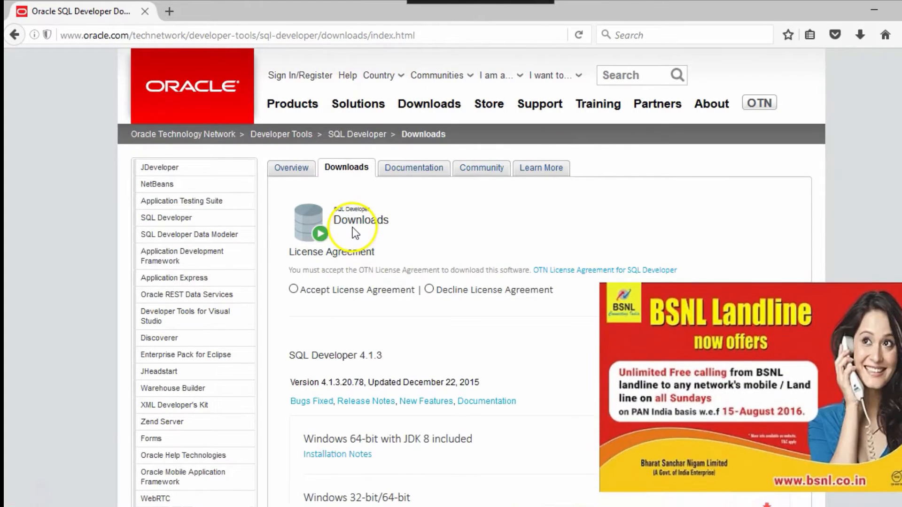
Step: Dismiss the ad, accept the OTN License Agreement and scroll down to the 4.1.3 download list
click(899, 294)
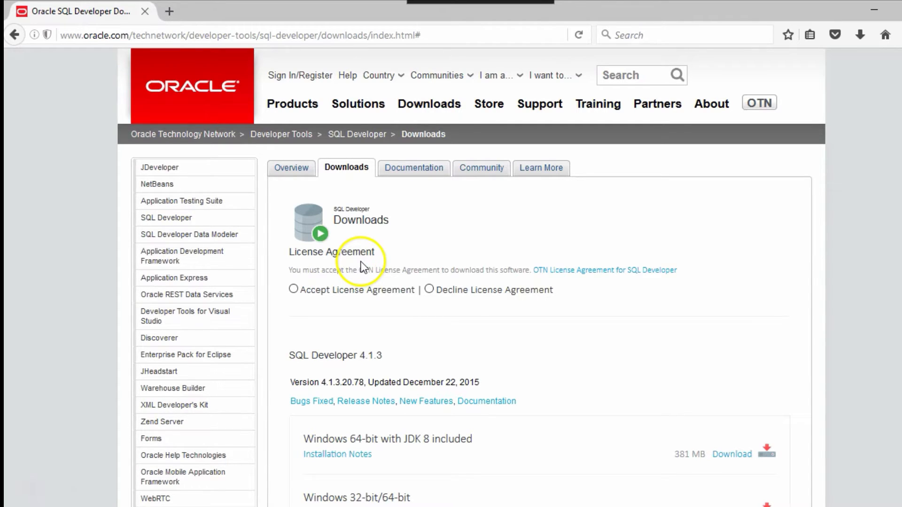
click(293, 289)
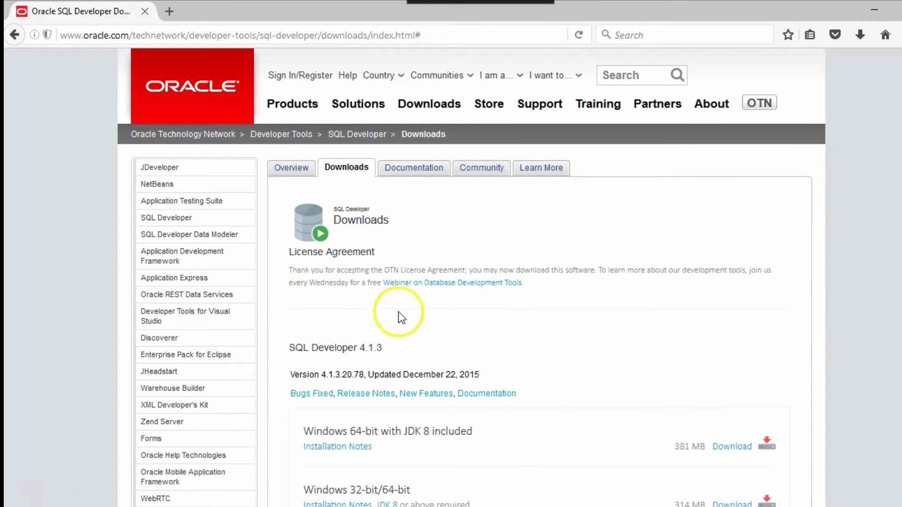
scroll(432, 311, down, 3)
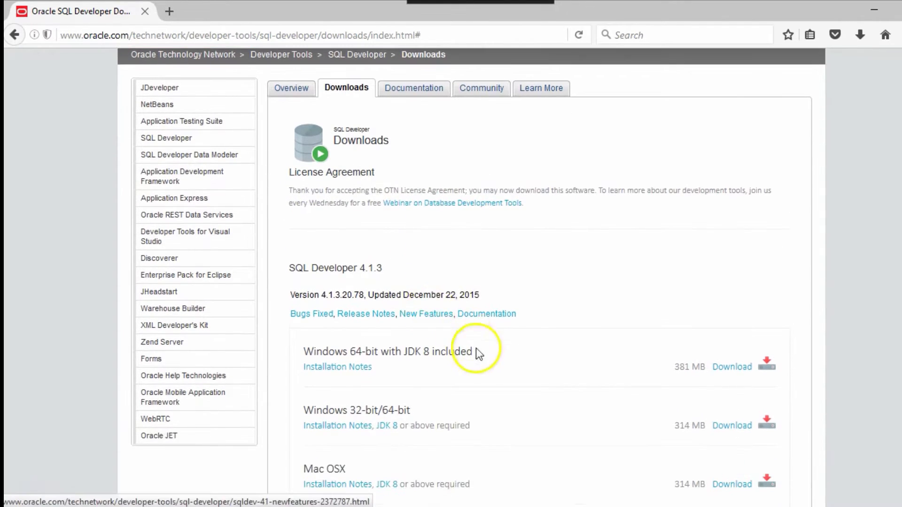
scroll(508, 381, down, 3)
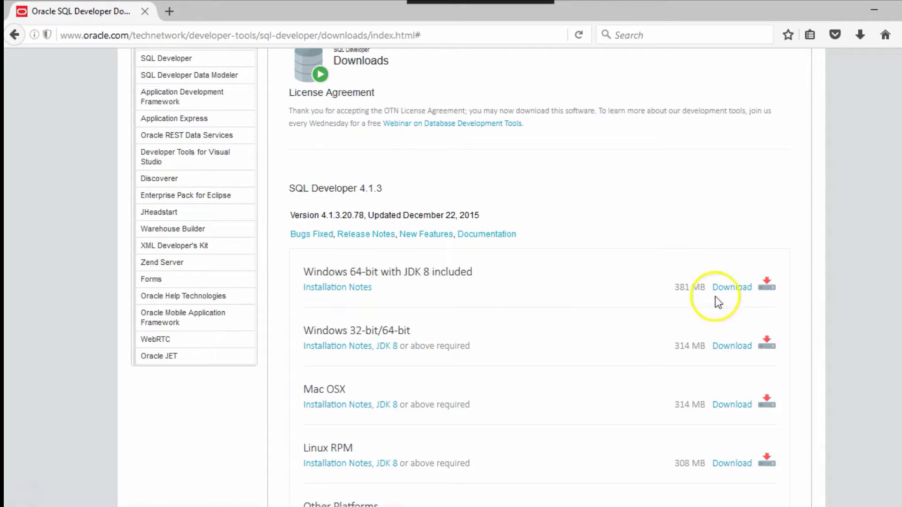
Step: Request the Windows 64-bit with JDK 8 package, then choose Create Account at sign-in
click(767, 289)
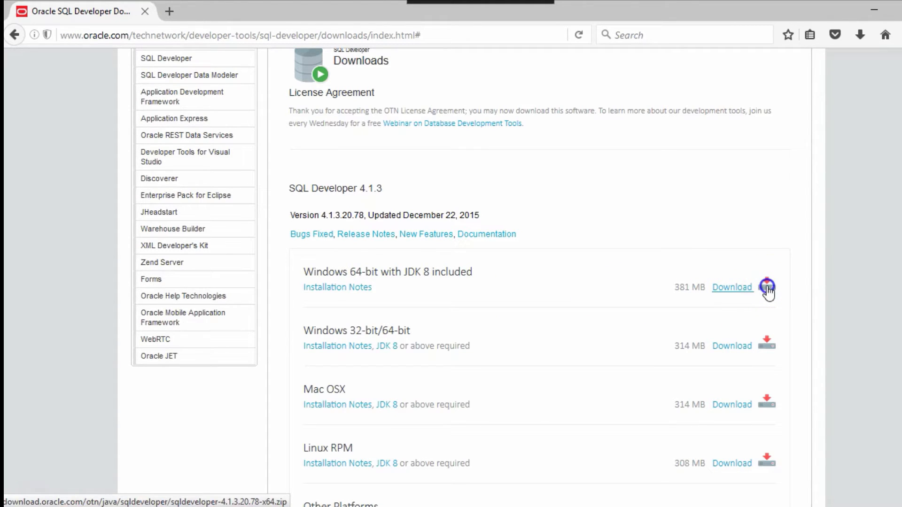
click(768, 289)
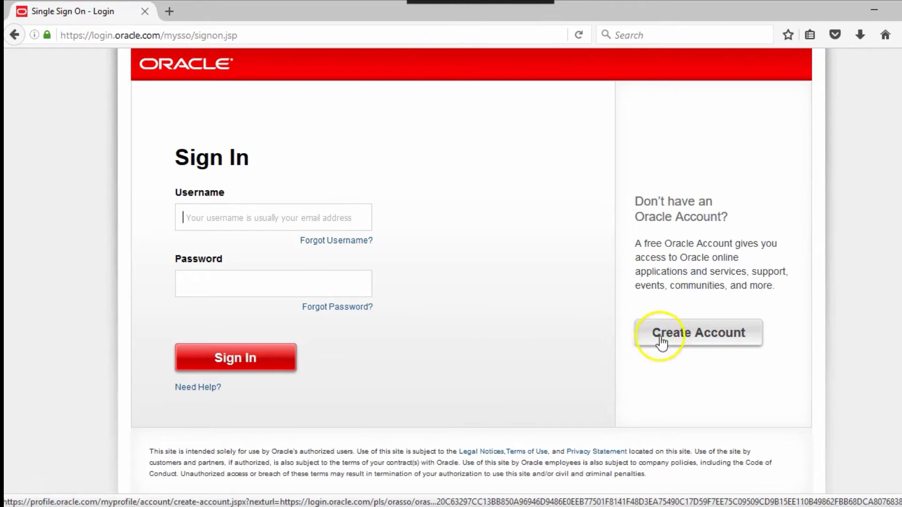
click(679, 336)
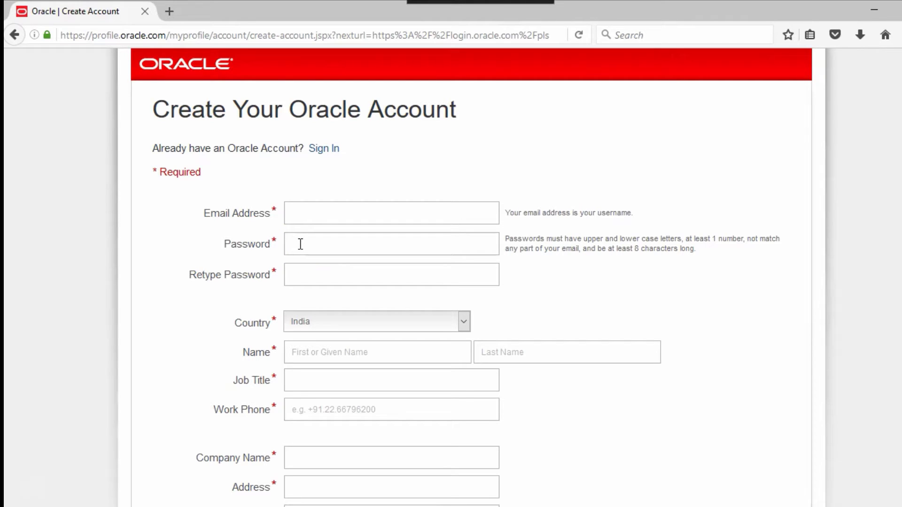
click(308, 216)
scroll(799, 310, down, 3)
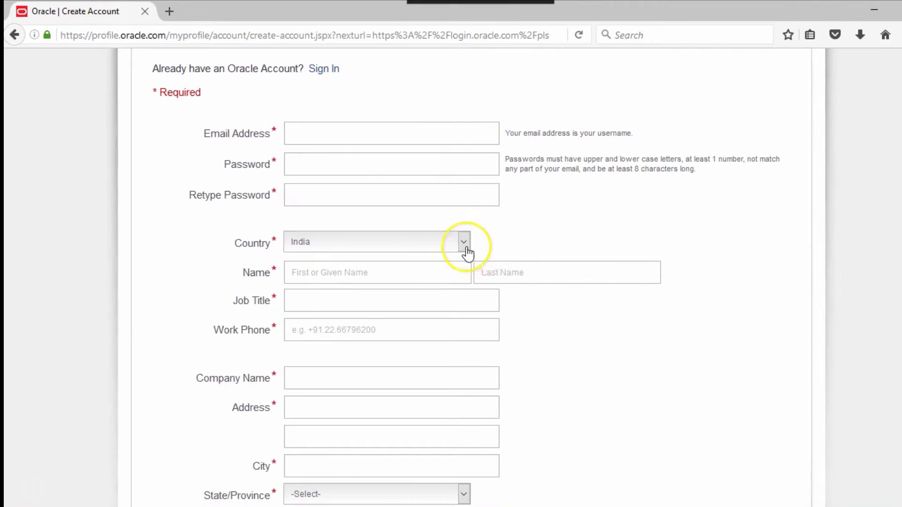
click(465, 247)
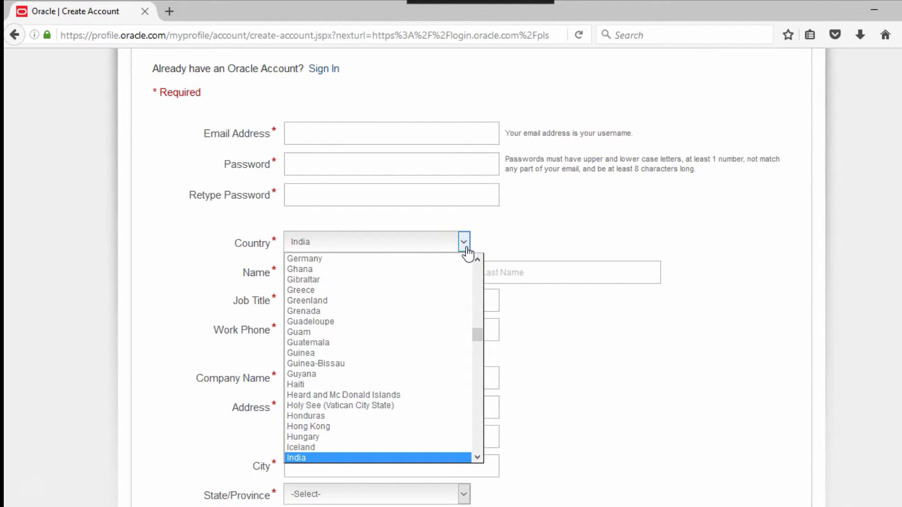
click(507, 231)
click(493, 242)
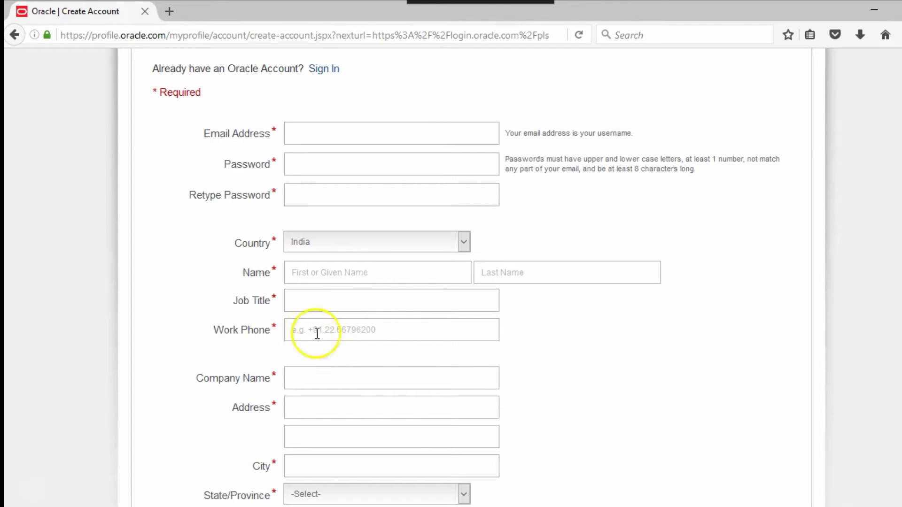
scroll(595, 370, down, 2)
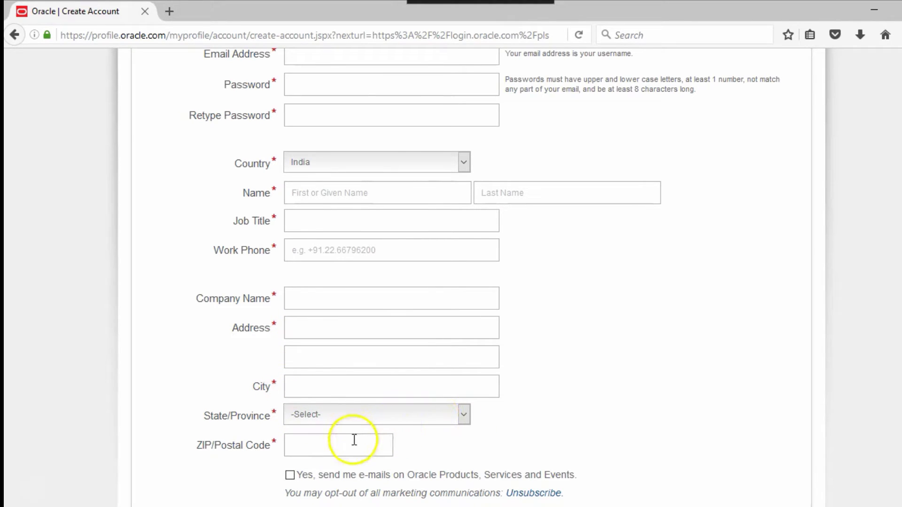
scroll(558, 404, down, 3)
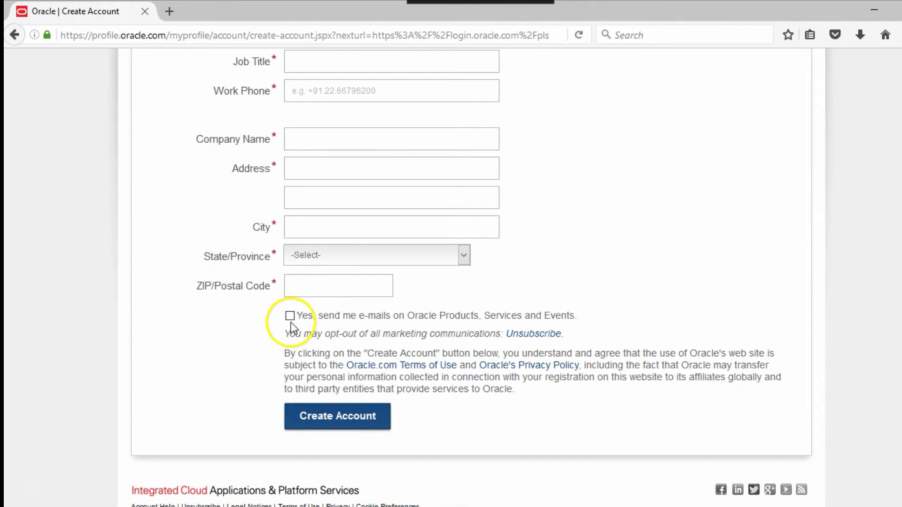
click(335, 424)
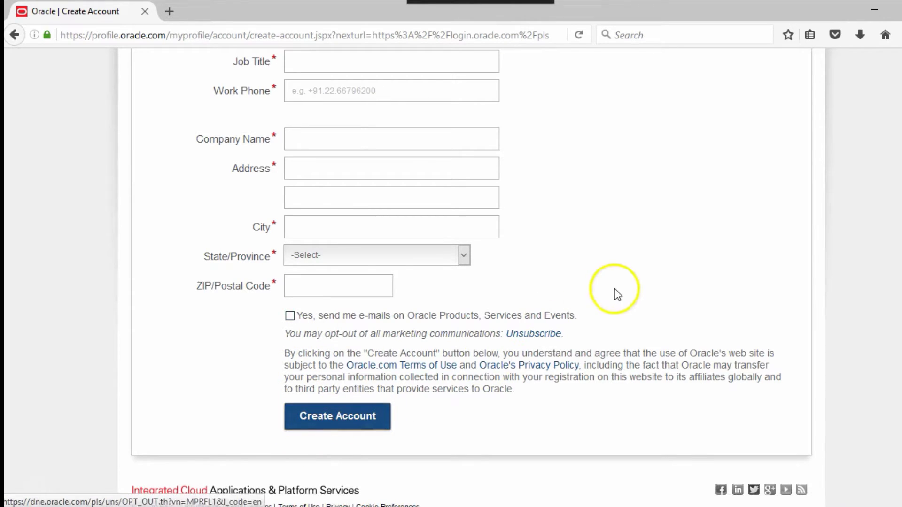
scroll(617, 288, up, 5)
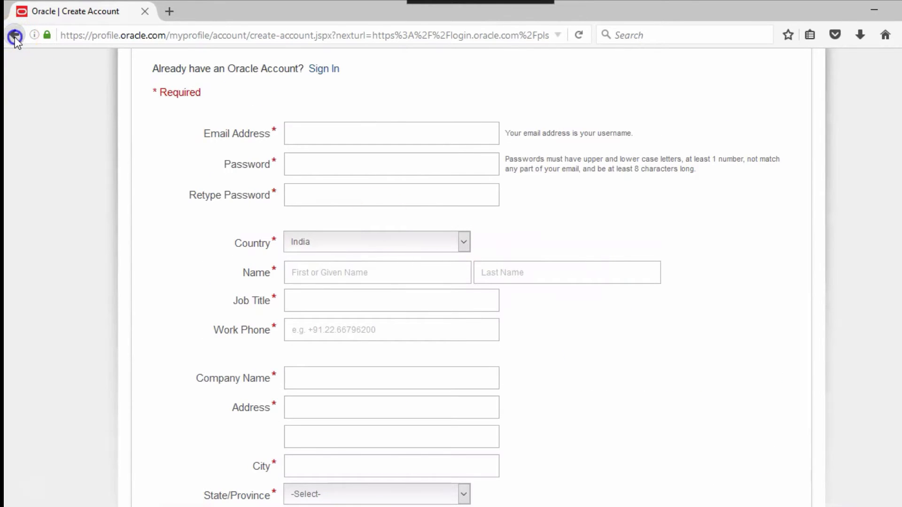
Step: Return to the Oracle page and choose to save the SQL Developer zip on drive E:
click(15, 35)
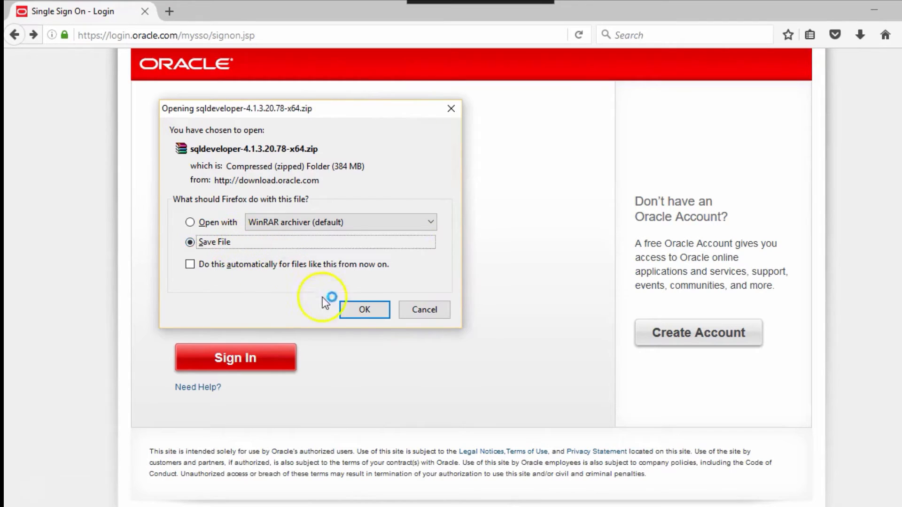
click(361, 312)
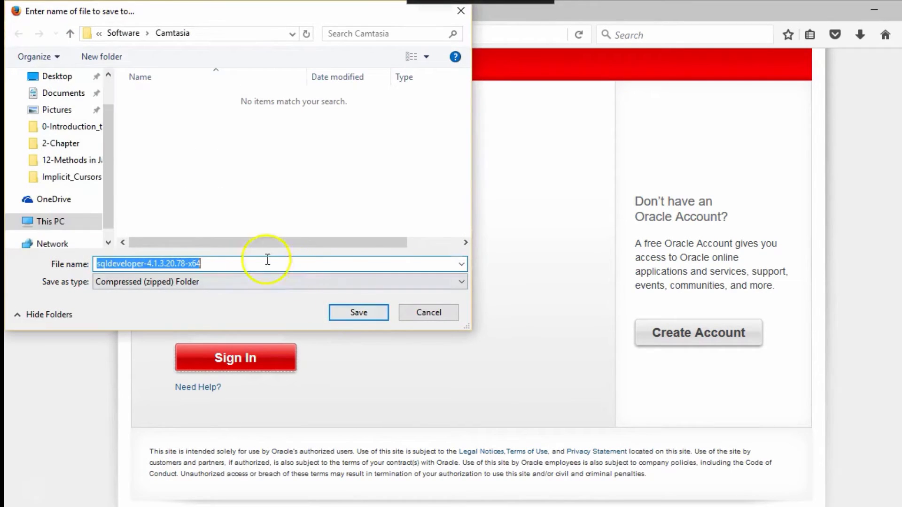
click(97, 232)
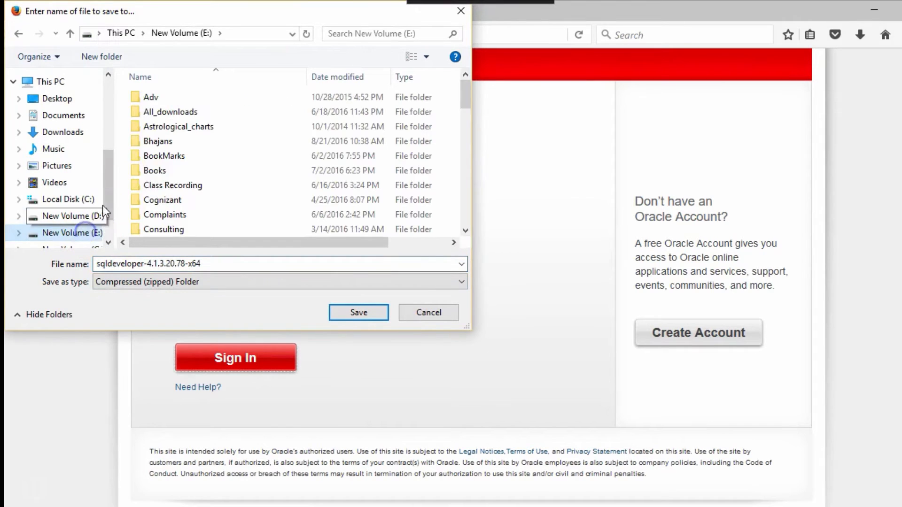
Step: Save sqldeveloper-4.1.3.20.78-x64 into E: All_downloads > Software > Oracle11g
double_click(165, 115)
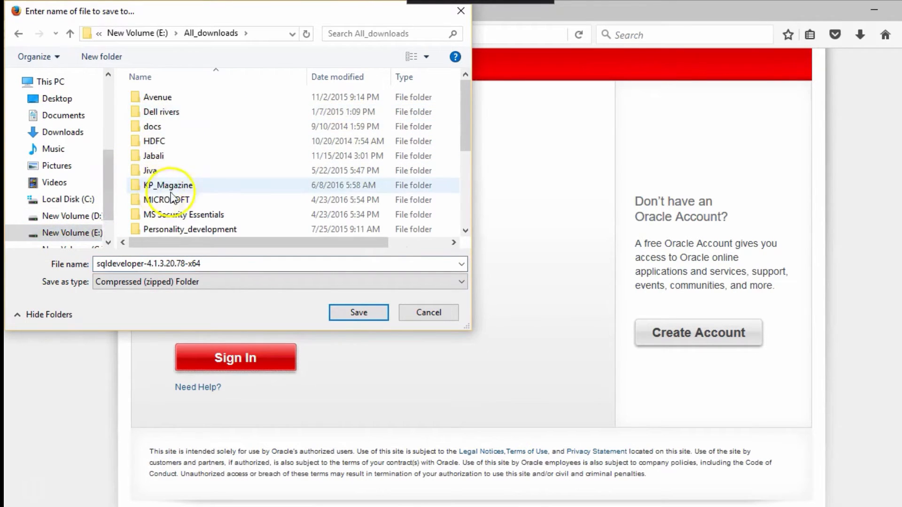
scroll(182, 191, down, 1)
scroll(183, 191, down, 1)
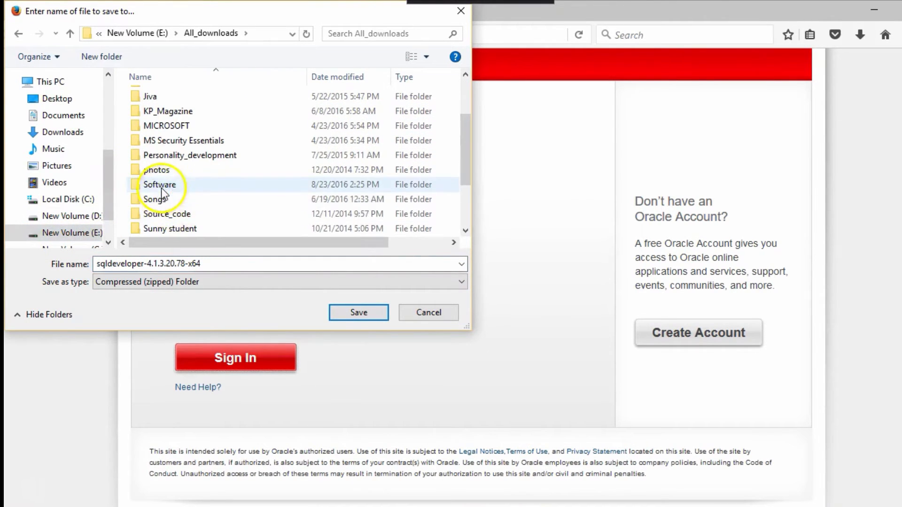
double_click(161, 188)
scroll(208, 184, down, 5)
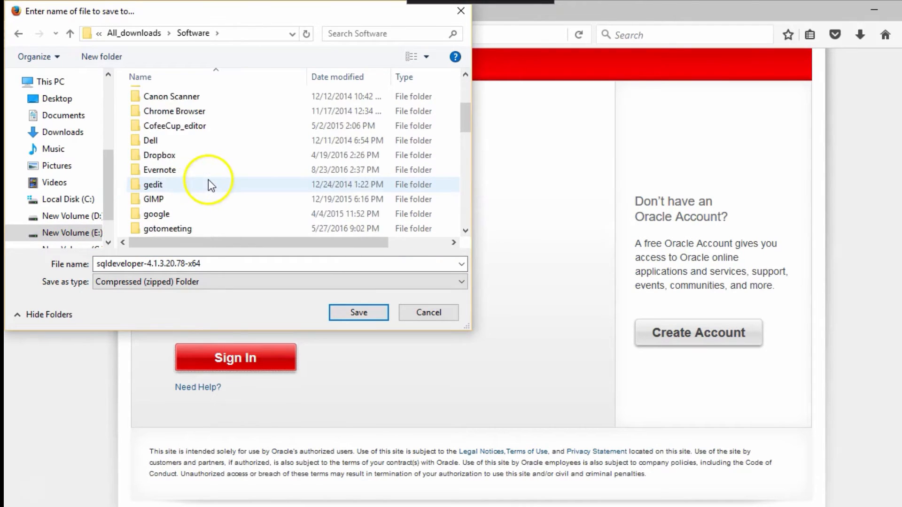
scroll(208, 181, down, 3)
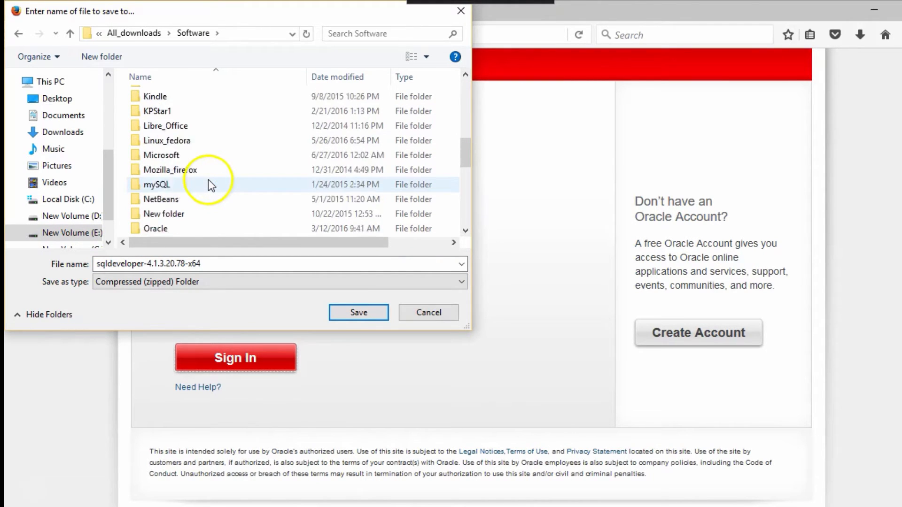
double_click(174, 198)
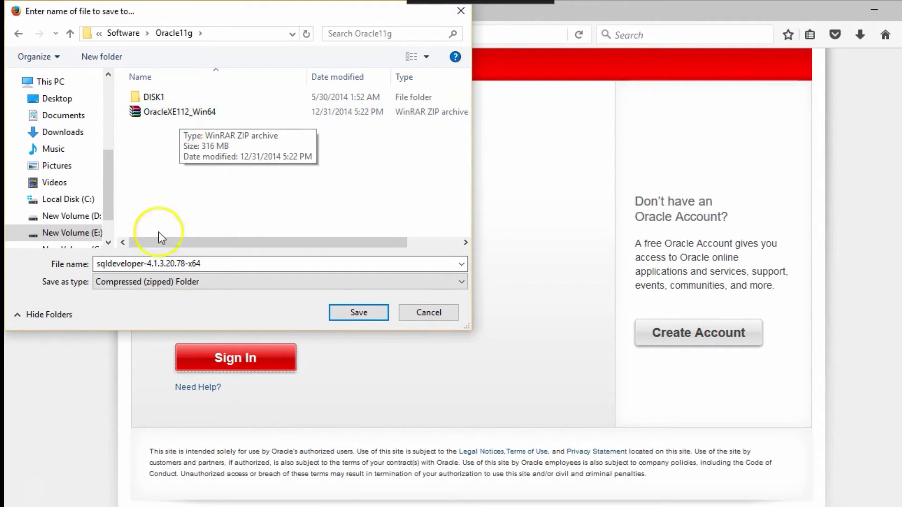
click(199, 263)
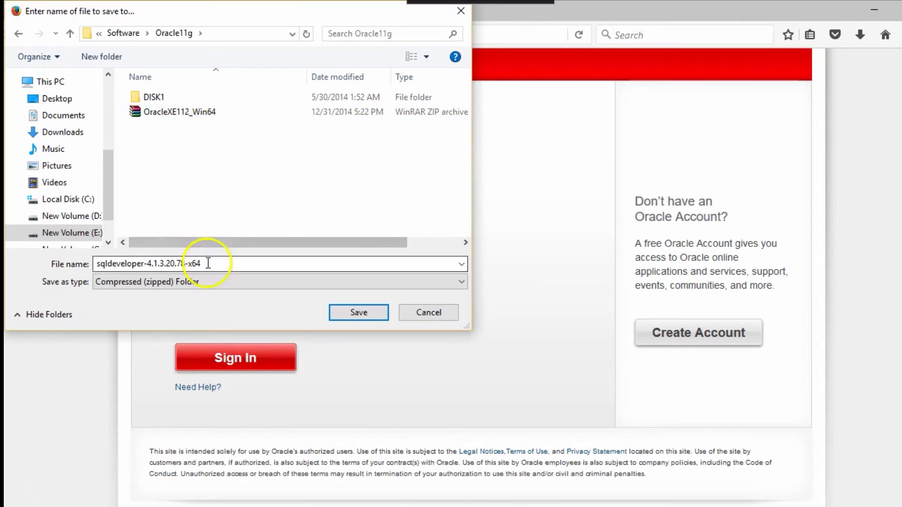
click(351, 315)
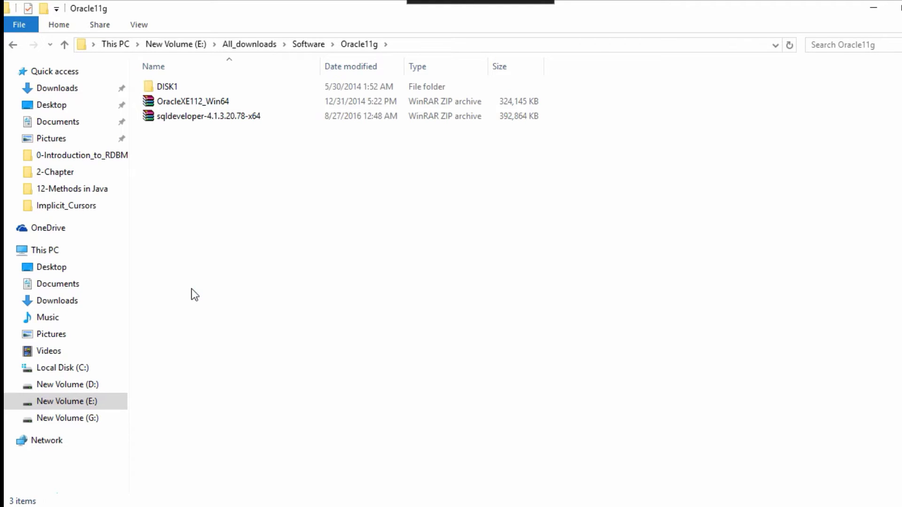
Step: Open the sqldeveloper zip in WinRAR and extract it to the default sqldeveloper-4.1.3.20.78-x64 folder
double_click(167, 116)
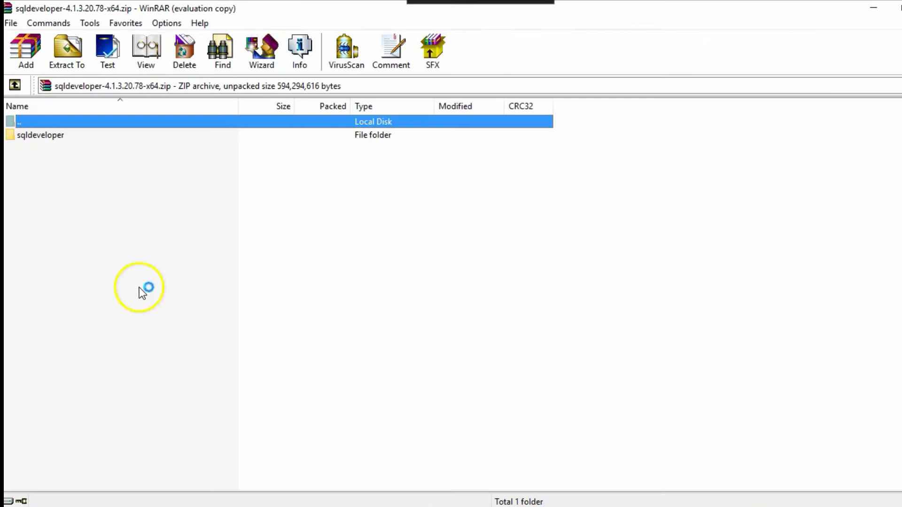
click(69, 66)
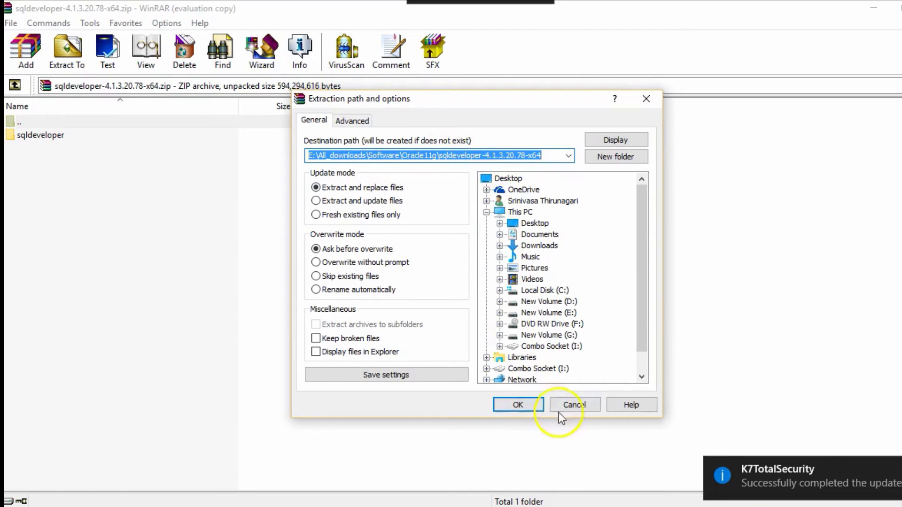
click(525, 407)
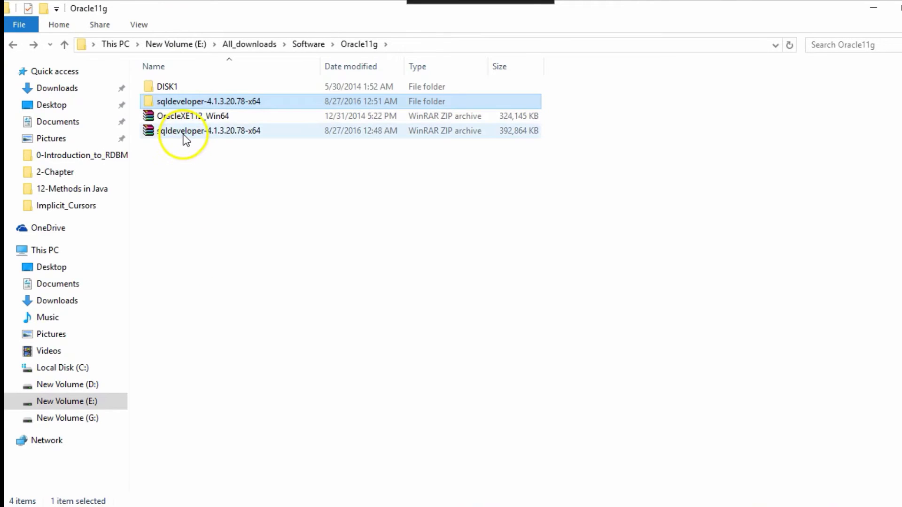
Step: Open sqldeveloper-4.1.3.20.78-x64, then its inner sqldeveloper folder with 24 items
double_click(155, 102)
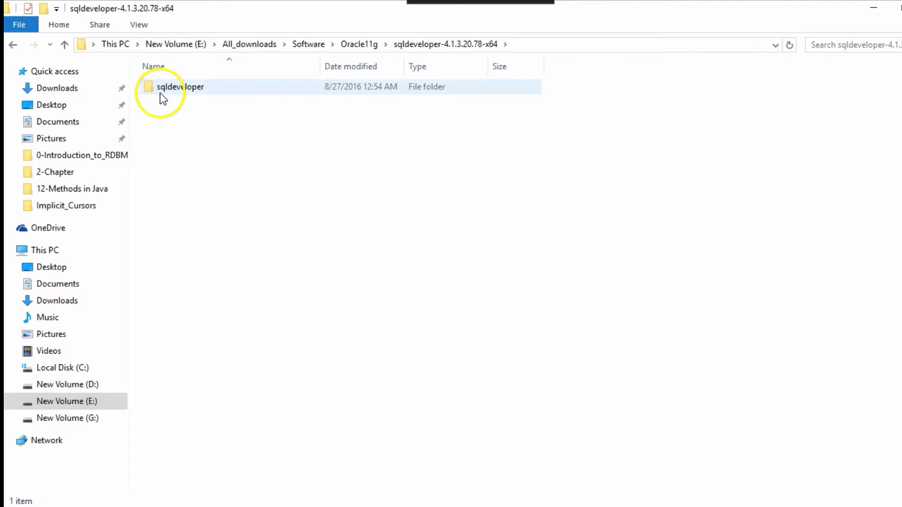
double_click(160, 94)
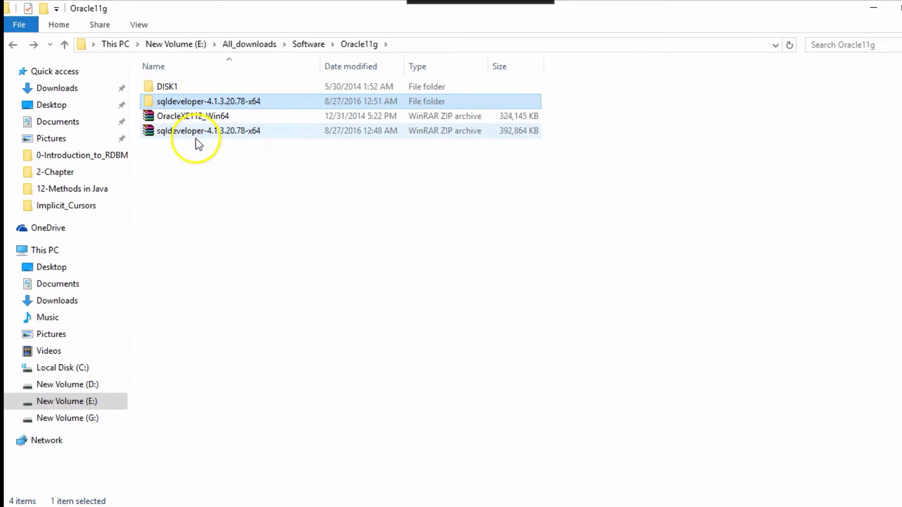
double_click(185, 104)
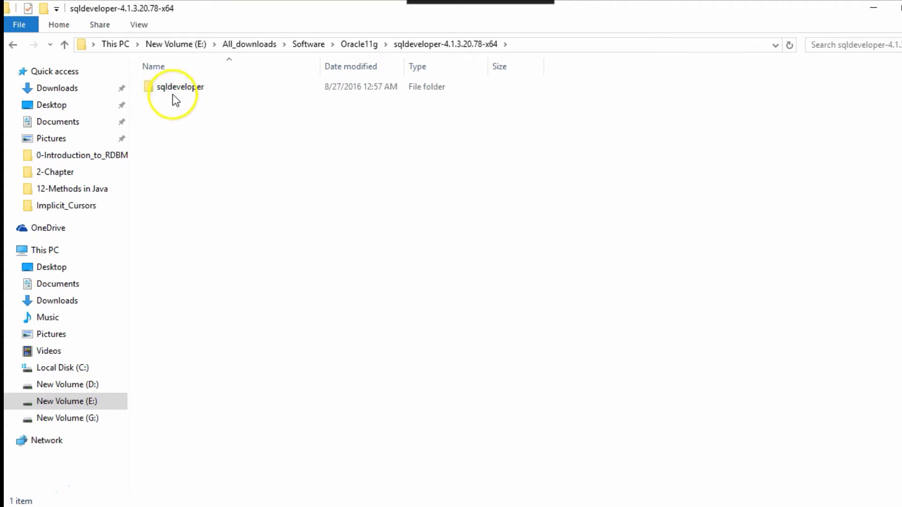
click(174, 90)
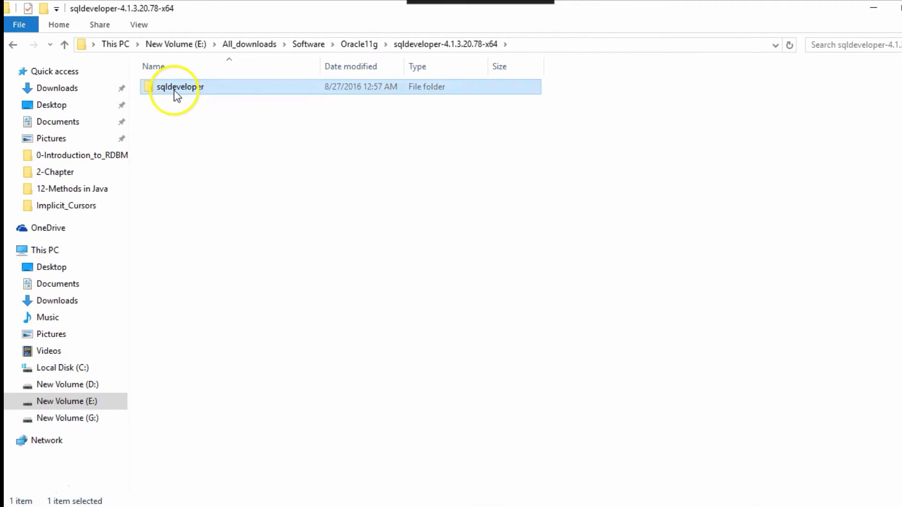
double_click(174, 89)
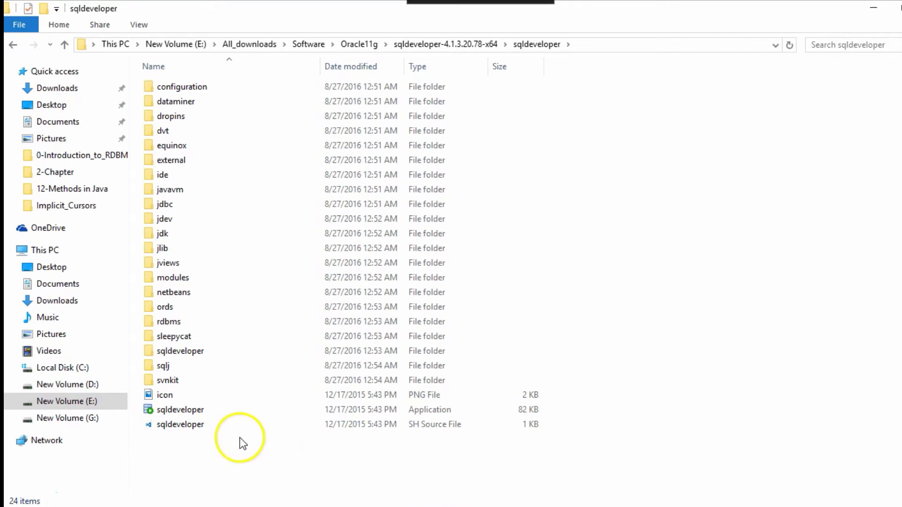
Step: Launch the sqldeveloper application and maximize the SQL Developer 4.1.3 window
click(171, 412)
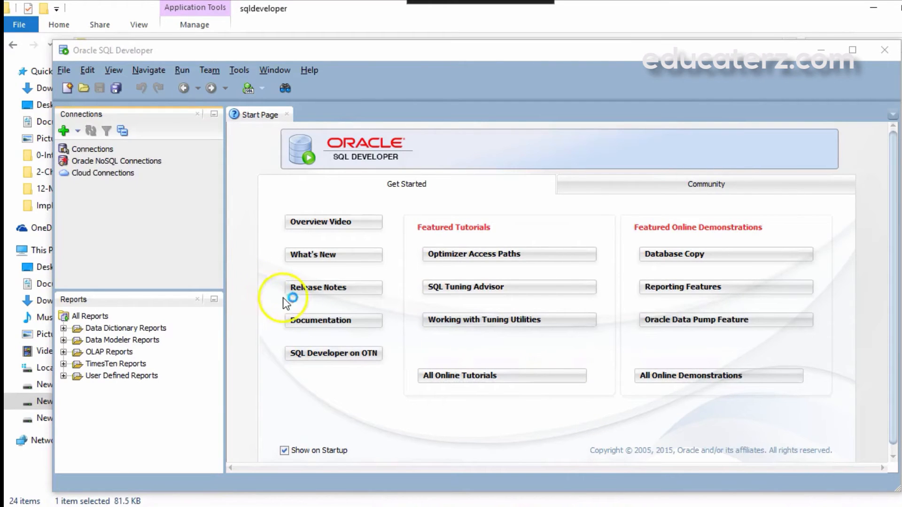
click(852, 50)
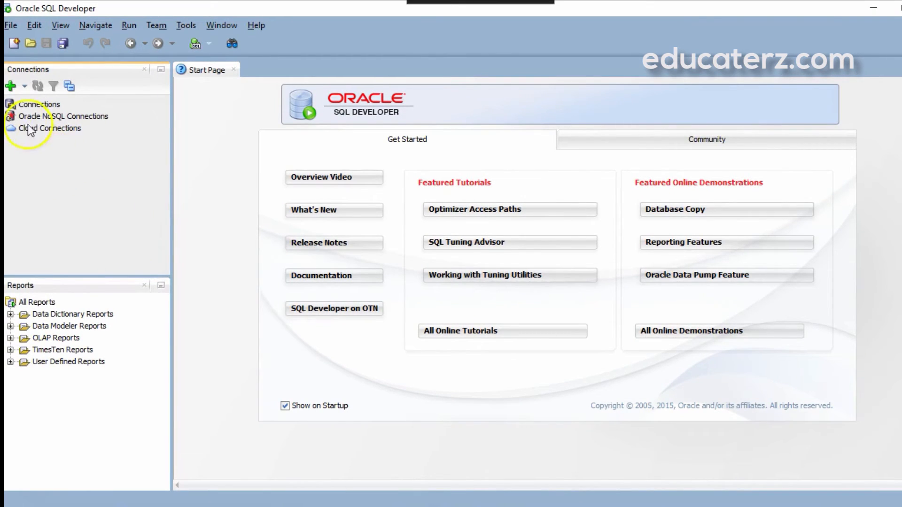
Step: Create connection Ora for user hr with its password, SID xe, and connect
click(24, 87)
click(30, 104)
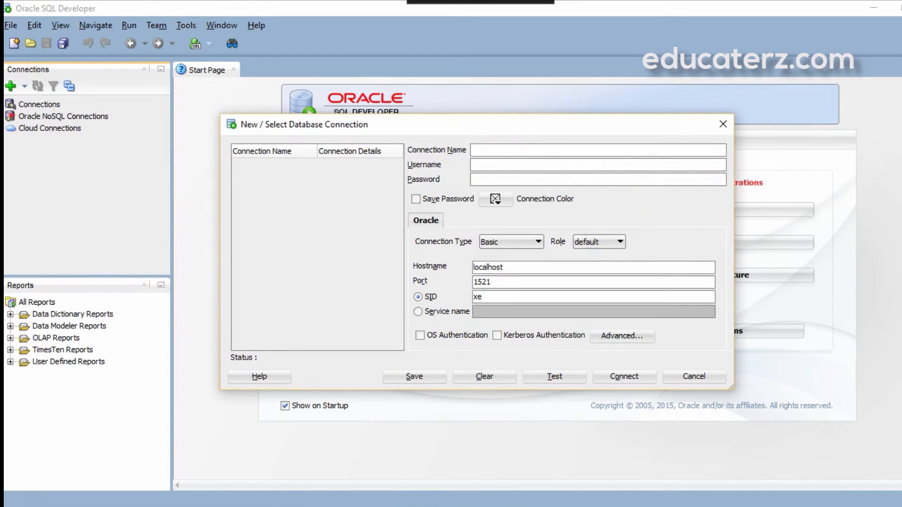
text(Ora)
click(508, 164)
text(hr)
click(486, 179)
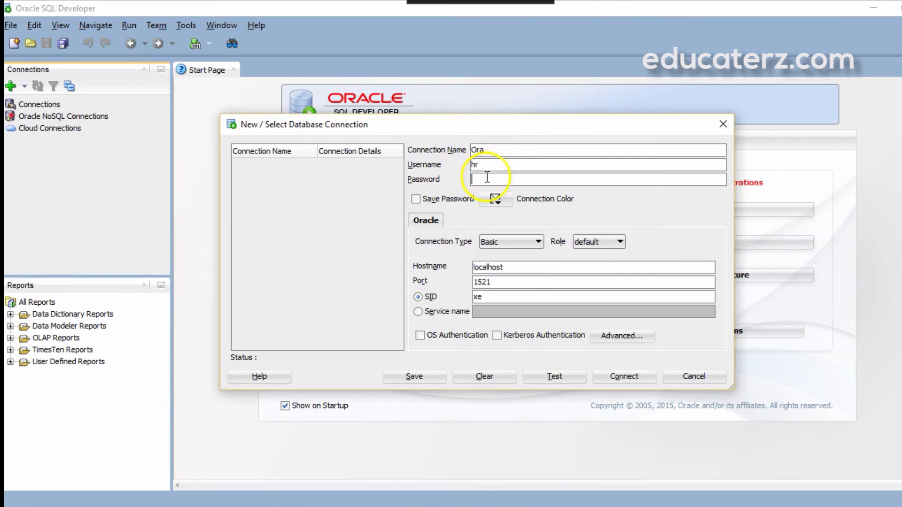
text(hr)
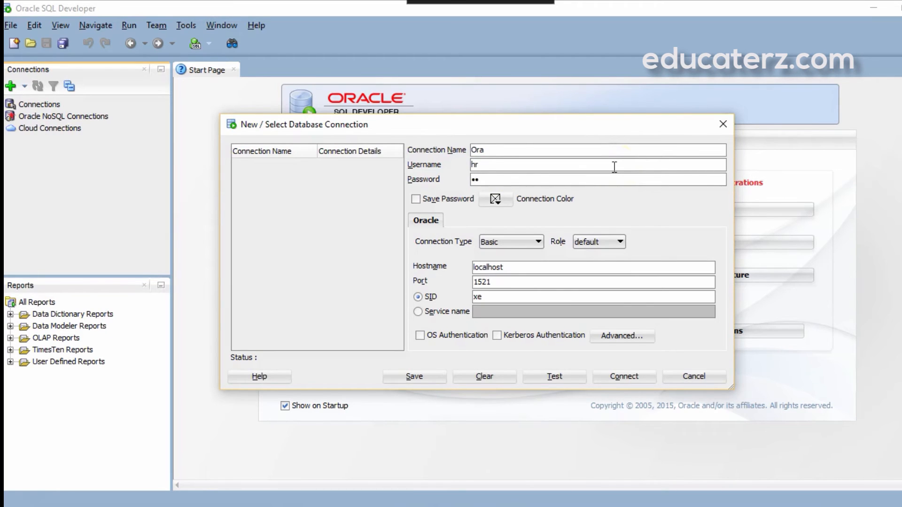
click(484, 297)
click(612, 379)
Step: Finish adding Ora, then enter and run 'select * from employees' in the worksheet
click(613, 380)
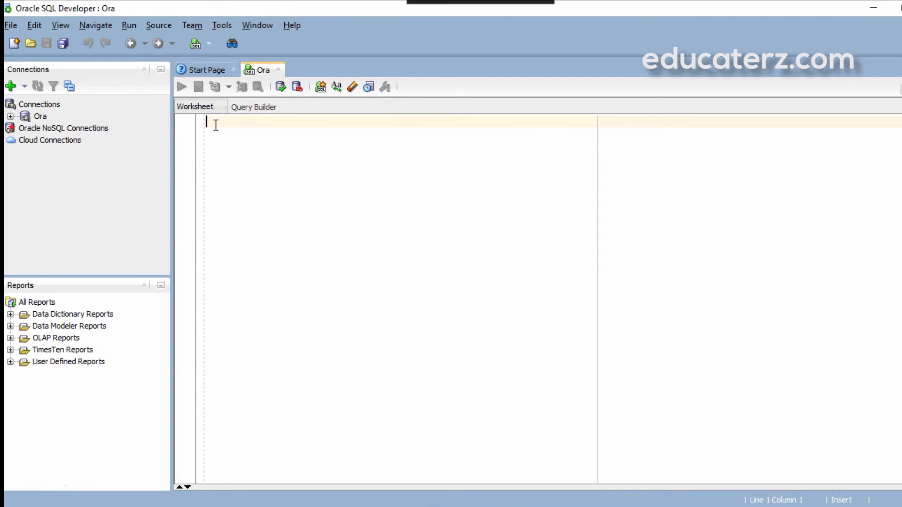
text(select * from employees)
key(Return)
key(shift+Up)
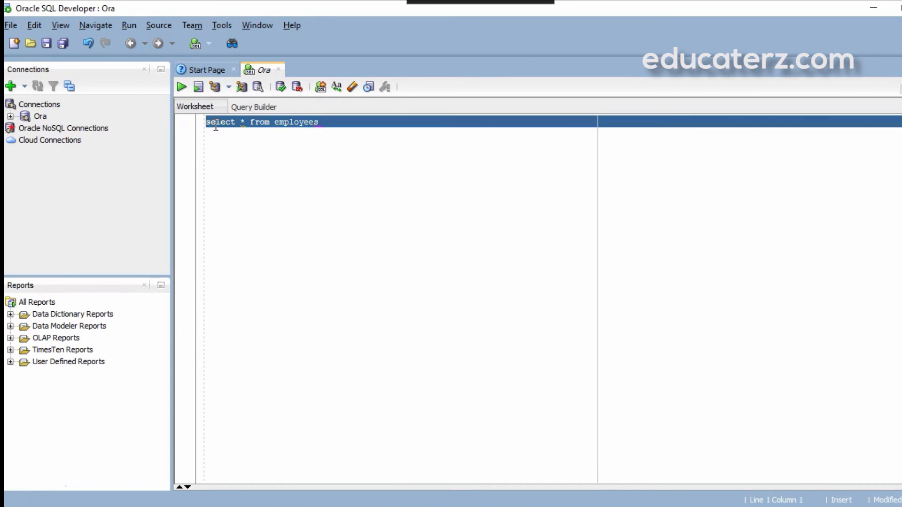
click(181, 89)
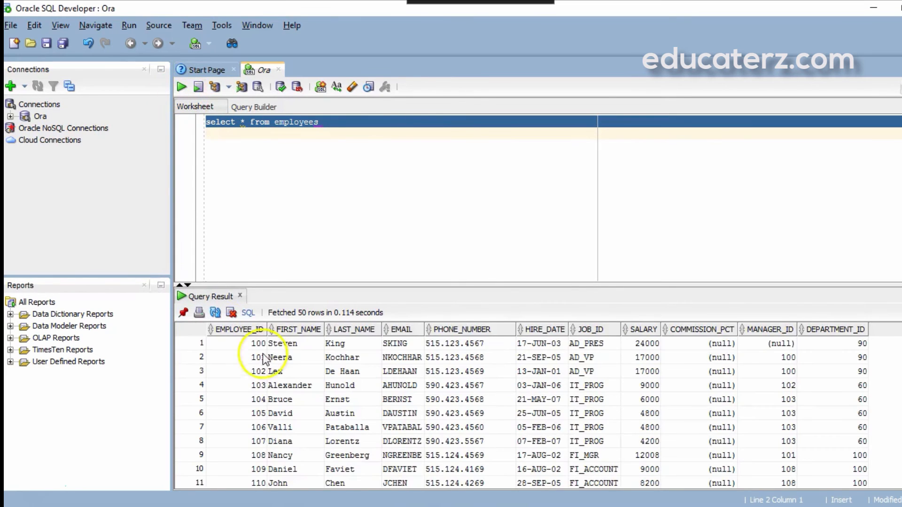
Step: Select result cells and move through the grid, fetching 100 rows, then return to the first row
click(238, 348)
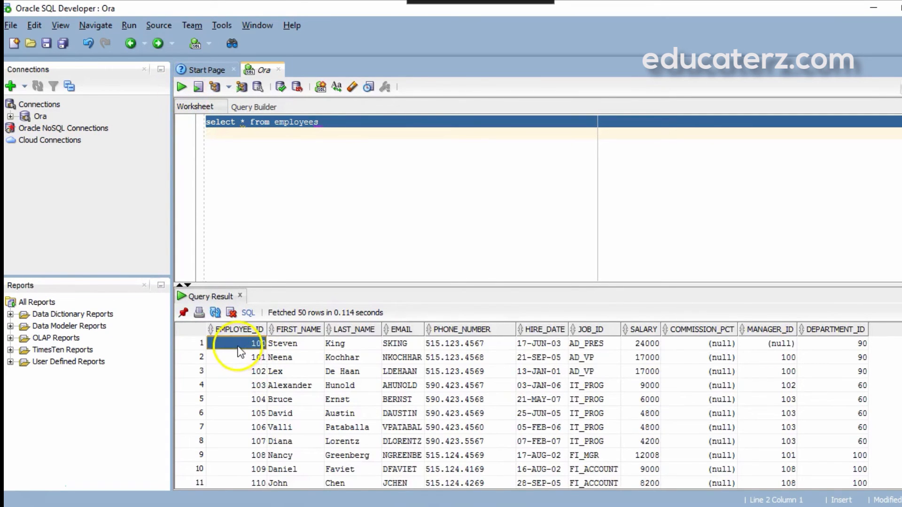
key(shift+Down)
key(shift+Down)
key(shift+Down)
key(shift+Down)
key(shift+Down)
key(shift+Down)
key(shift+Down)
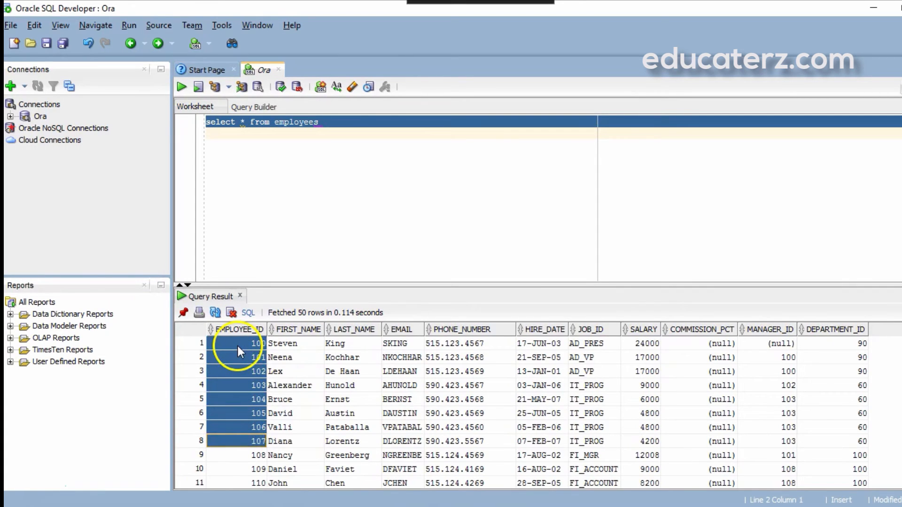
key(shift+Right)
key(shift+Right)
key(shift+Right)
key(shift+Right)
key(shift+Right)
key(shift+Right)
key(shift+Right)
key(shift+Right)
key(shift+Right)
key(shift+Right)
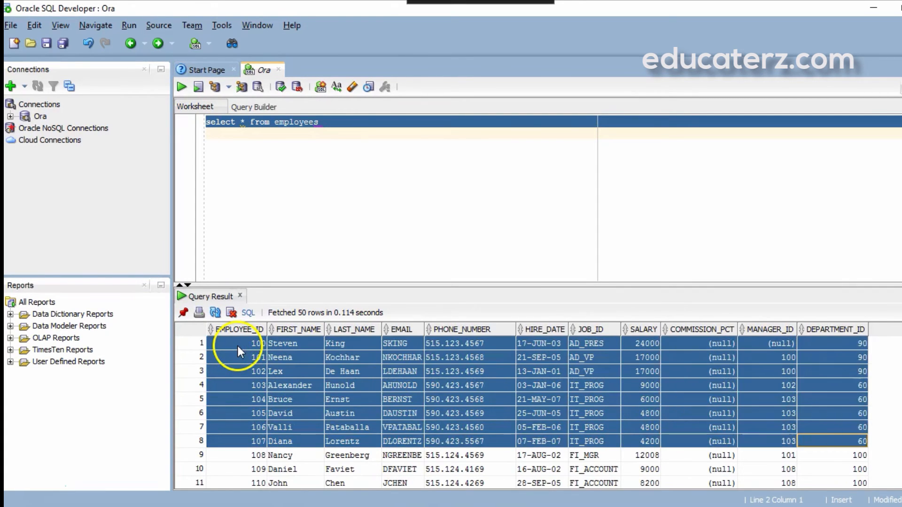
key(Down)
key(Down)
key(Down)
key(Down)
key(Down)
key(Down)
key(Down)
key(Down)
key(Down)
key(Down)
key(Down)
key(Down)
key(Down)
key(Down)
key(Down)
key(Down)
key(Down)
key(Down)
key(Down)
key(Down)
key(Down)
key(Down)
key(Down)
key(Down)
key(Down)
key(Down)
key(Down)
key(Down)
key(Down)
key(Down)
key(Down)
key(Down)
key(Down)
key(Down)
key(Down)
key(Down)
key(Down)
key(Down)
key(Down)
key(Down)
key(Up)
key(Up)
key(Up)
key(Up)
key(Up)
key(Up)
key(Up)
key(Up)
key(Up)
key(Up)
key(Up)
key(Up)
key(Up)
key(Up)
key(Up)
key(Up)
key(Up)
key(Up)
key(Up)
key(Up)
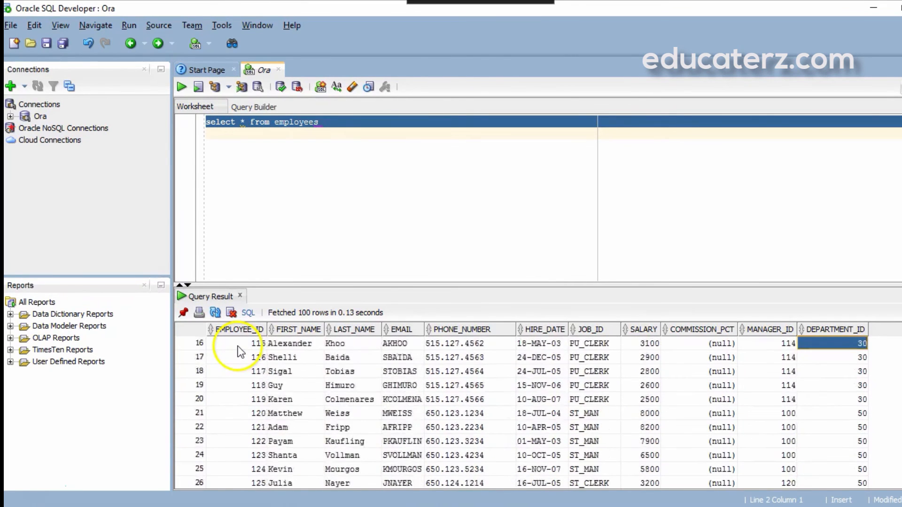
key(Up)
key(Up)
key(Up)
key(Up)
key(Up)
key(Up)
key(Up)
key(Up)
key(Up)
key(Up)
key(Up)
key(Up)
key(Up)
key(Up)
key(Up)
key(Up)
key(Up)
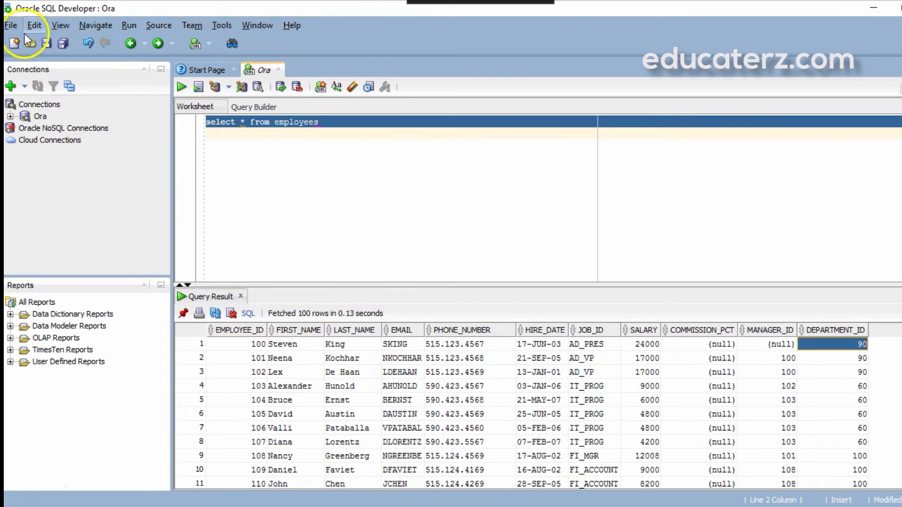
Step: Browse the File menu's Reopen, Data Modeler, Compare With and Replace With submenus, ending on the Edit menu
click(13, 29)
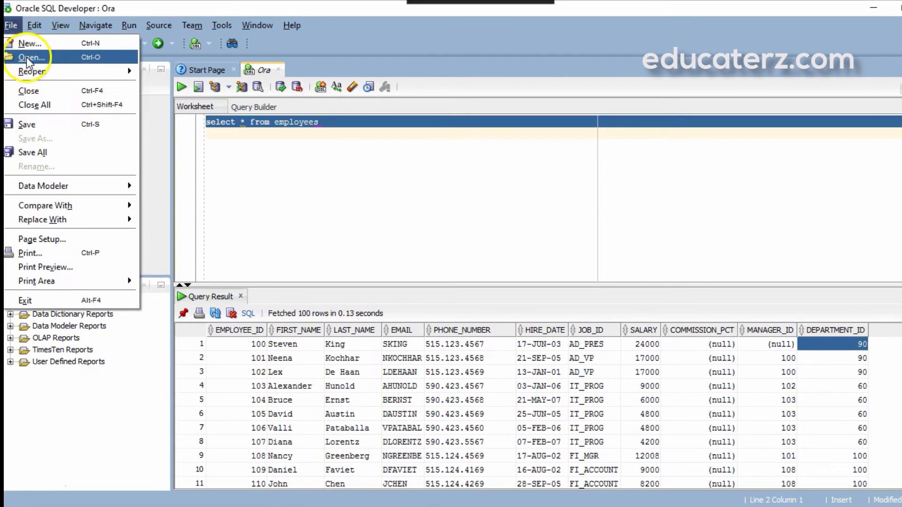
mouse_move(29, 68)
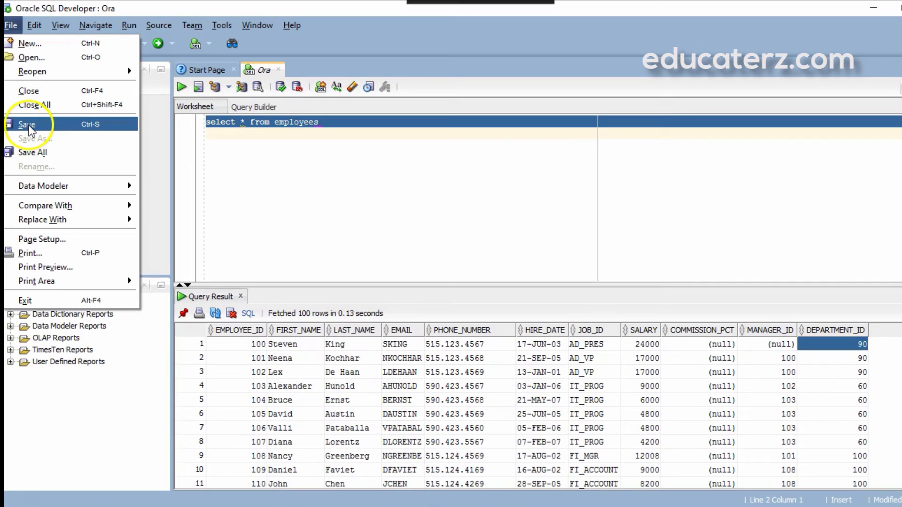
mouse_move(55, 177)
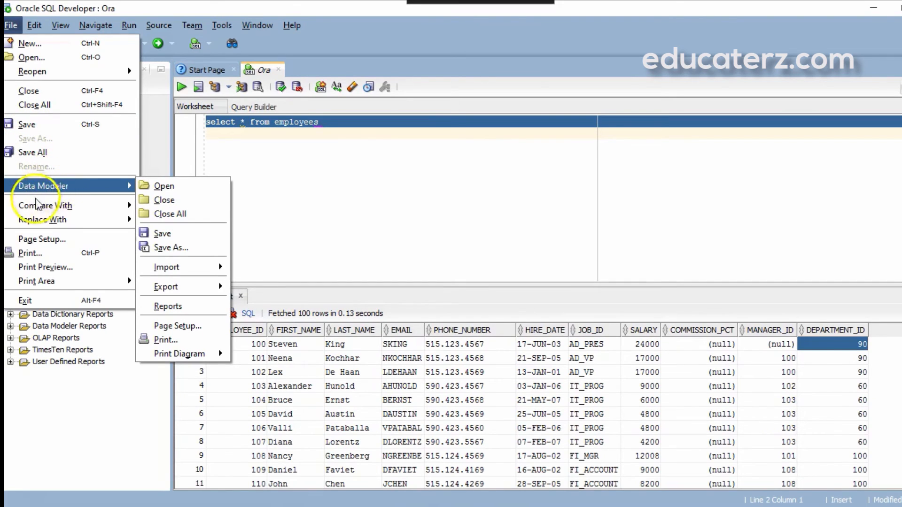
mouse_move(49, 220)
mouse_move(57, 205)
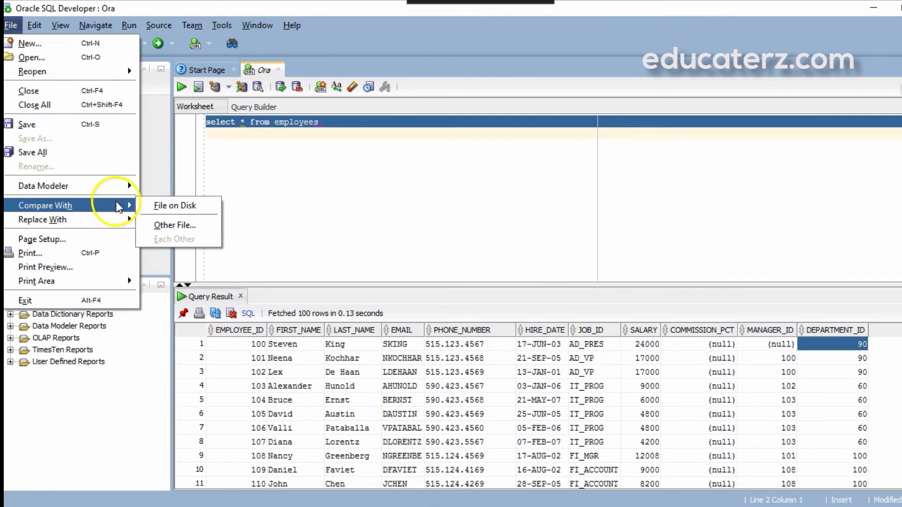
mouse_move(102, 220)
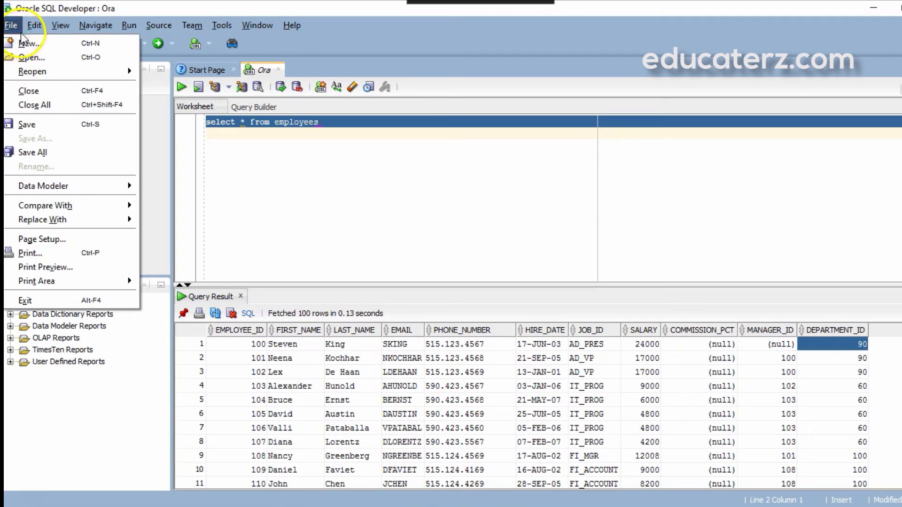
mouse_move(31, 35)
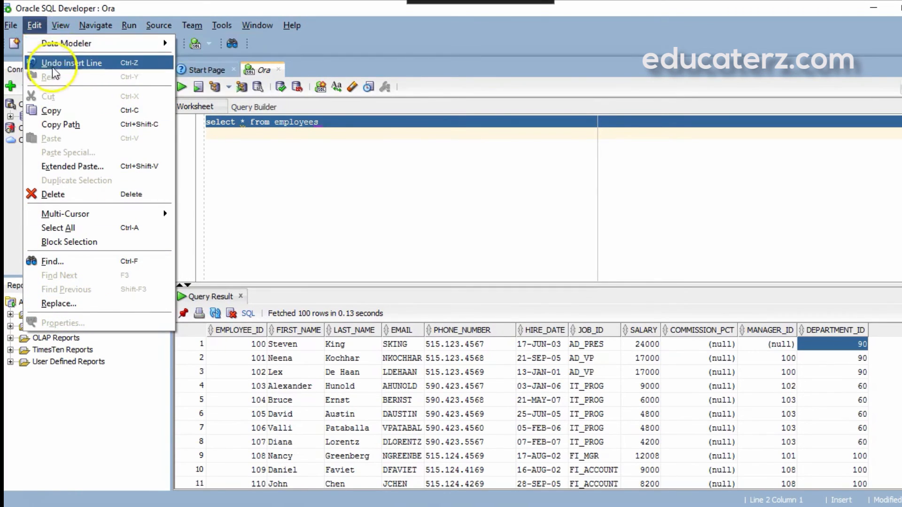
Step: Look over the View menu's Debugger options, then close the menu to show the employees query results again
mouse_move(60, 25)
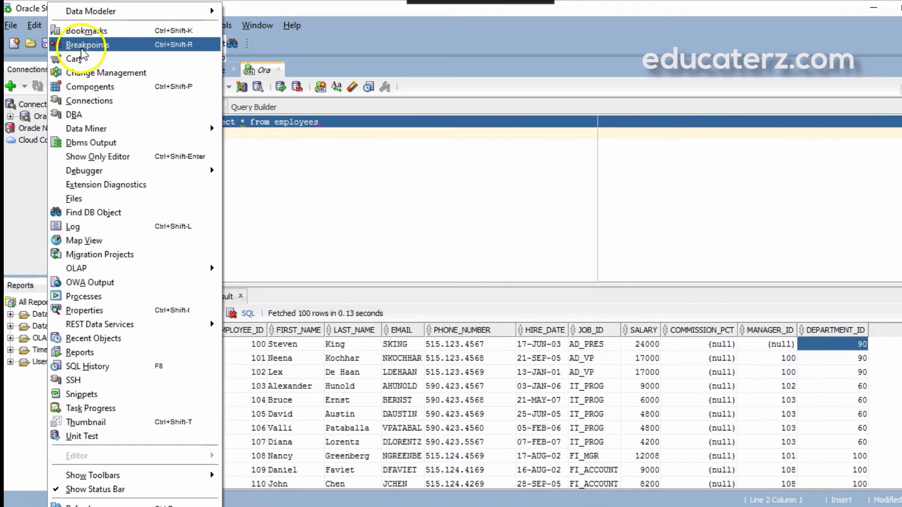
mouse_move(207, 170)
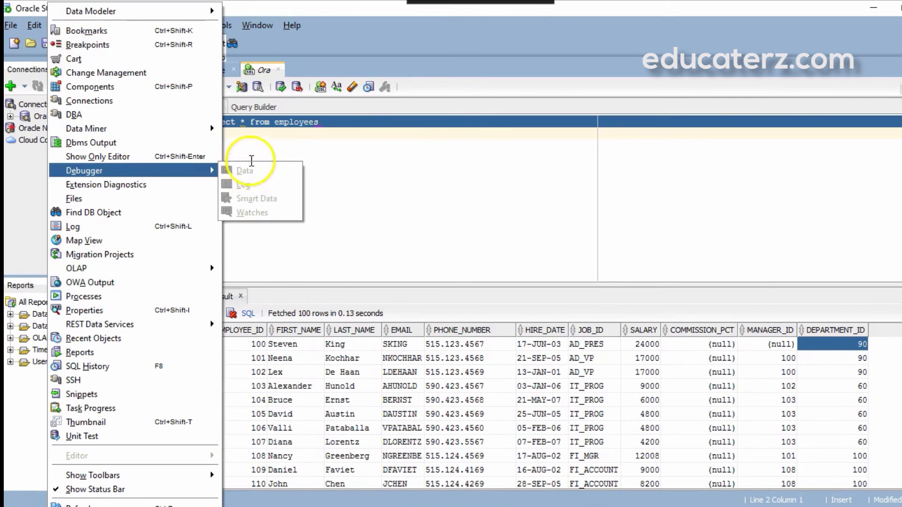
click(251, 152)
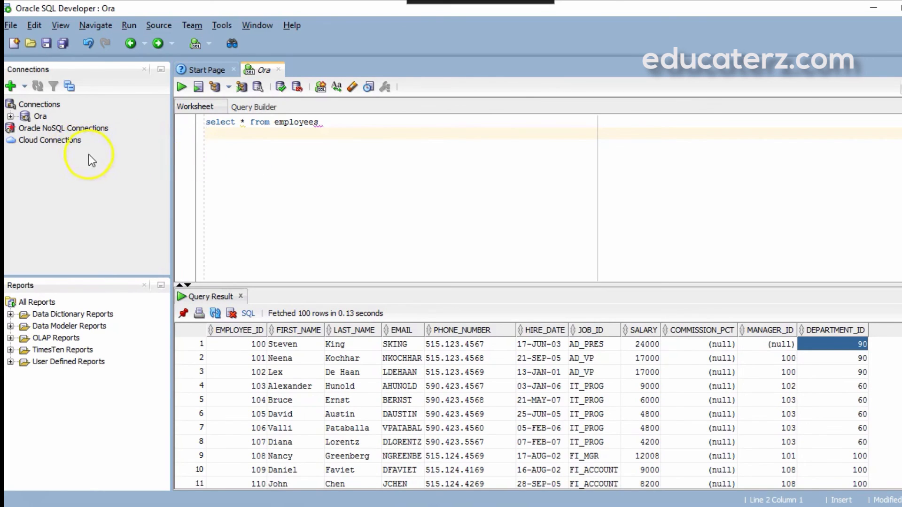
Step: Expand Ora, Tables (Filtered) and EMPLOYEES to list columns EMPLOYEE_ID through DEPARTMENT_ID
click(11, 117)
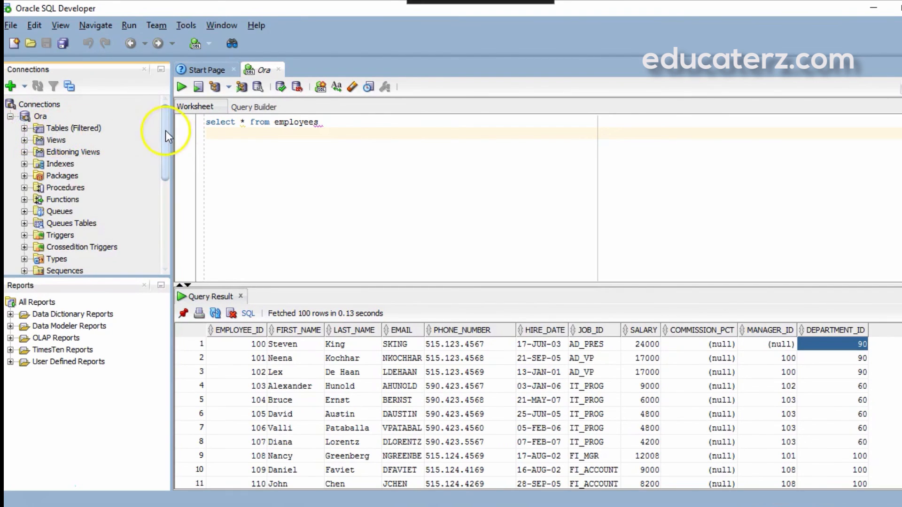
mouse_move(165, 126)
mouse_down()
mouse_move(156, 168)
mouse_move(159, 120)
mouse_up()
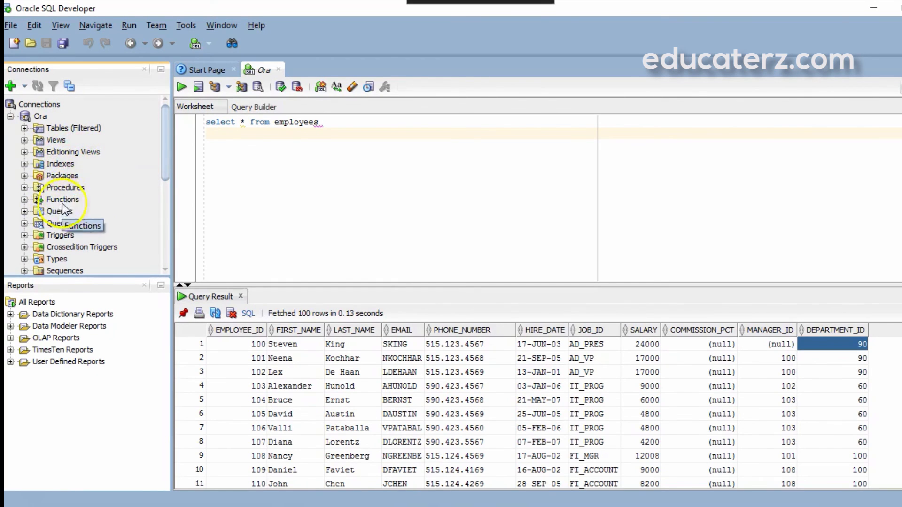
click(24, 129)
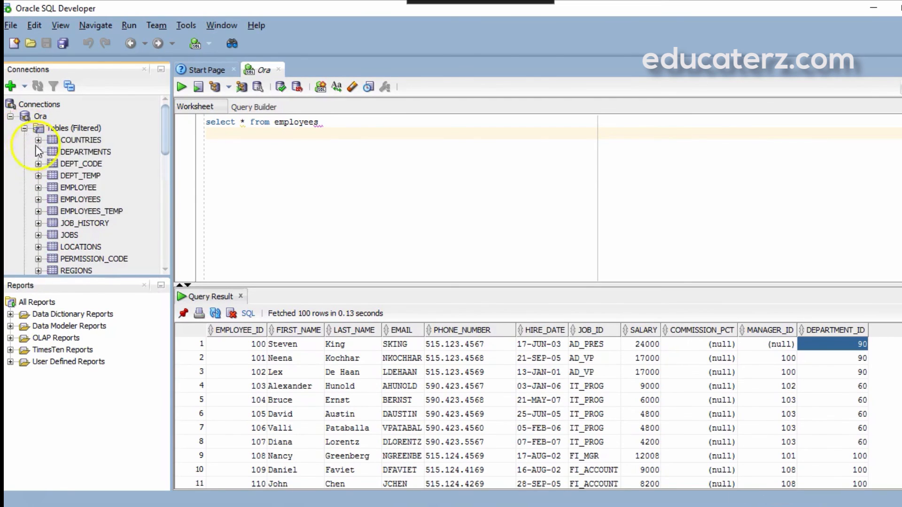
mouse_move(168, 137)
mouse_down()
mouse_move(161, 163)
mouse_move(161, 136)
mouse_up()
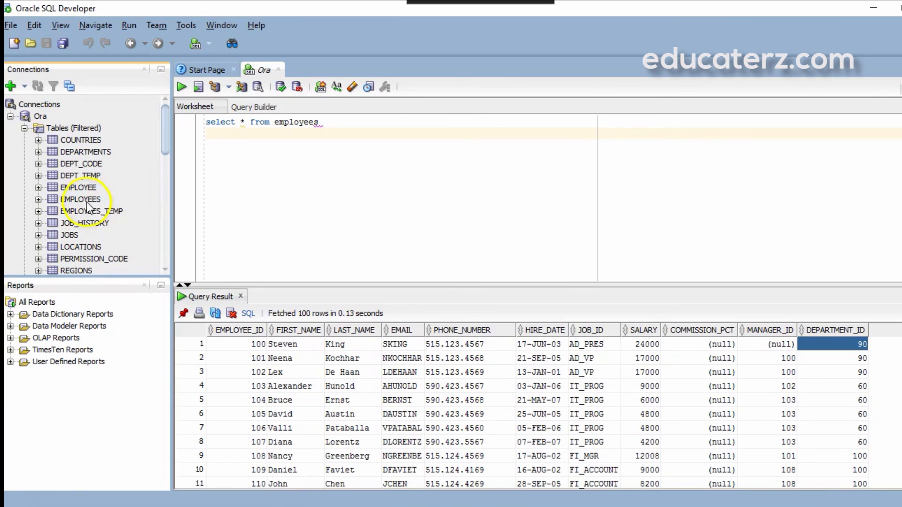
click(38, 199)
drag(165, 134, 166, 148)
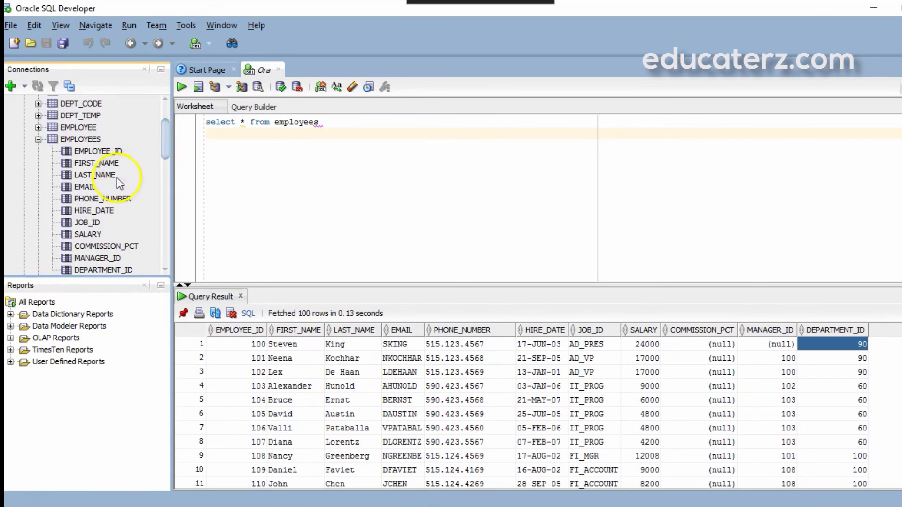
drag(165, 143, 165, 138)
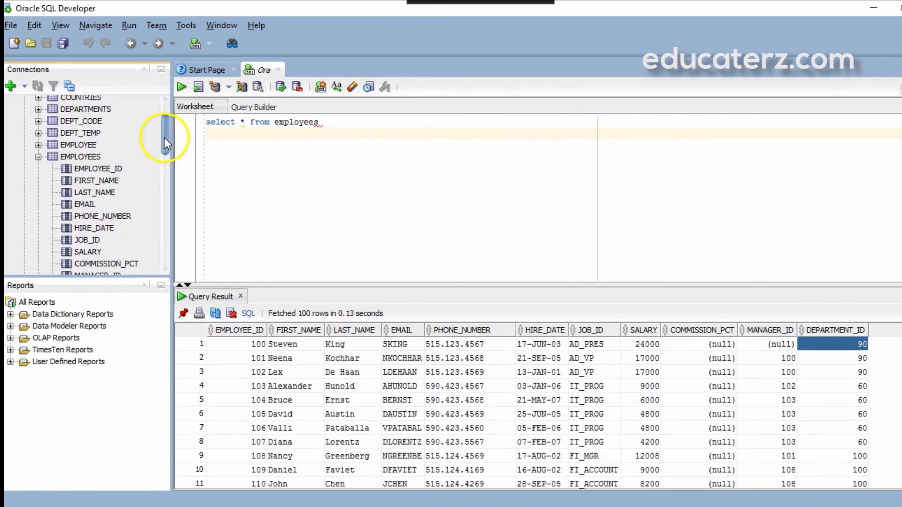
Step: Open the EMPLOYEES table tab showing its 11 column definitions, then collapse the EMPLOYEES tree node
double_click(80, 159)
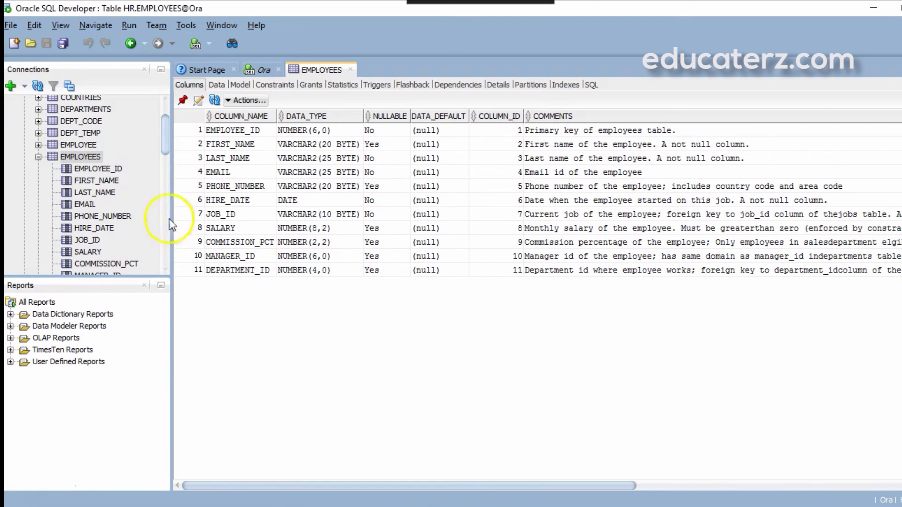
click(38, 157)
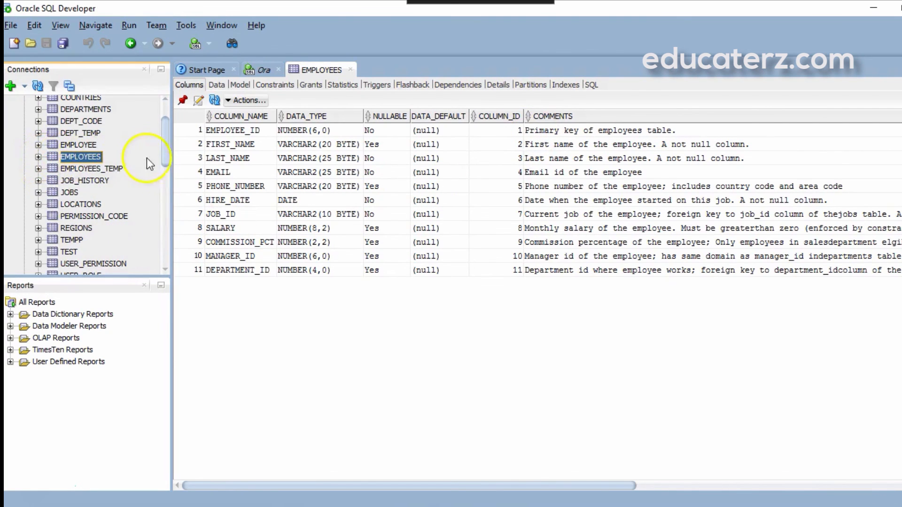
drag(163, 150, 164, 154)
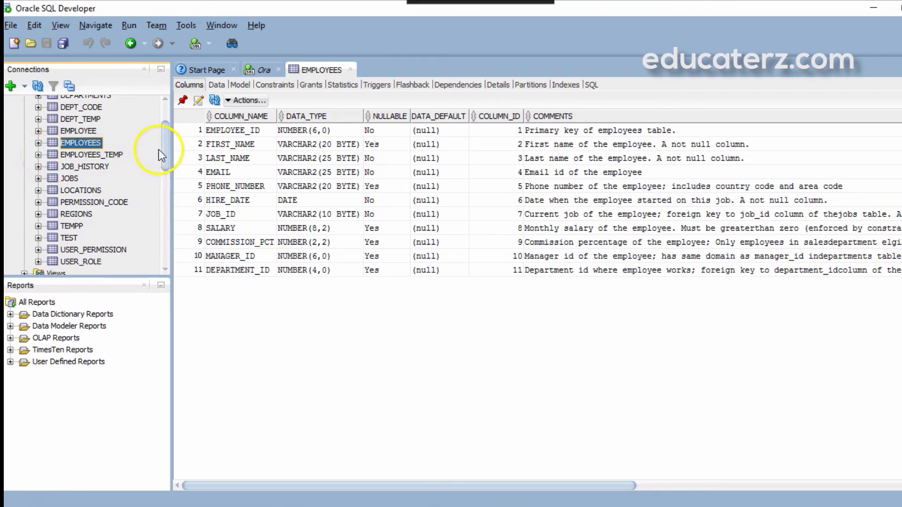
drag(165, 149, 166, 143)
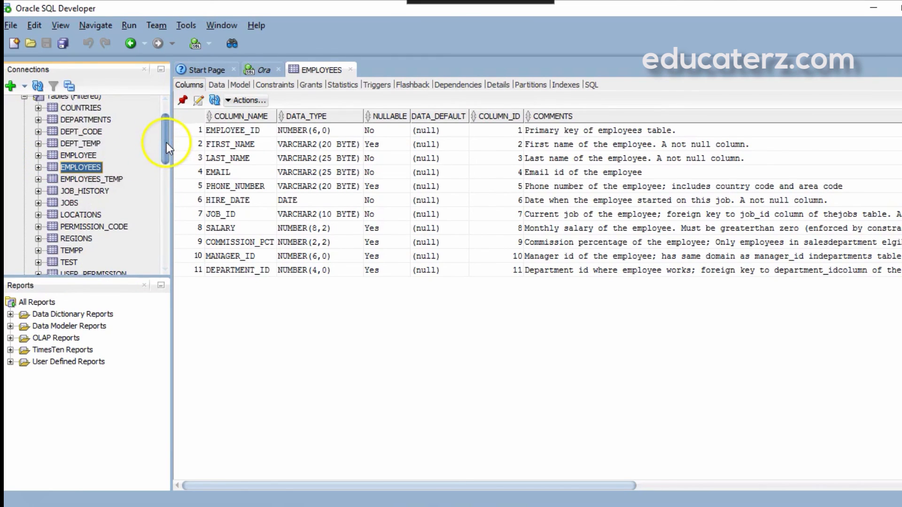
mouse_move(164, 150)
mouse_down()
mouse_move(166, 135)
mouse_move(163, 164)
mouse_up()
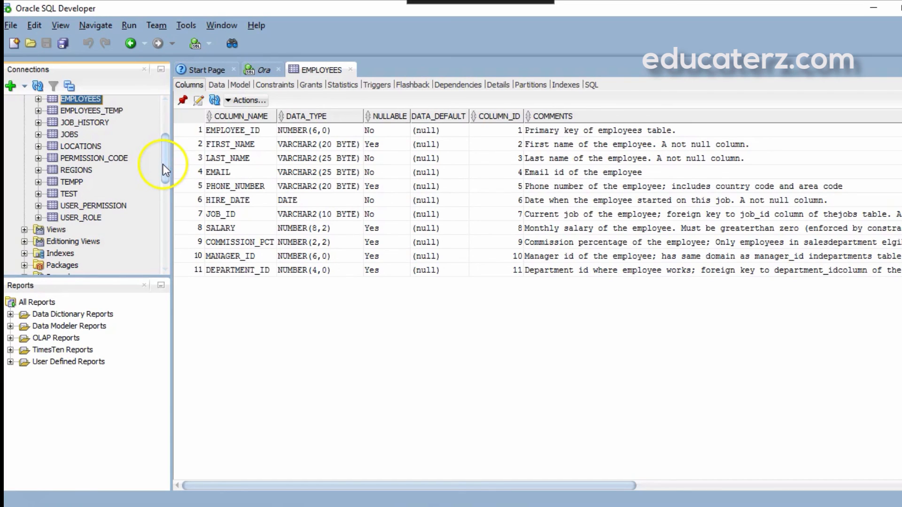
drag(167, 160, 167, 132)
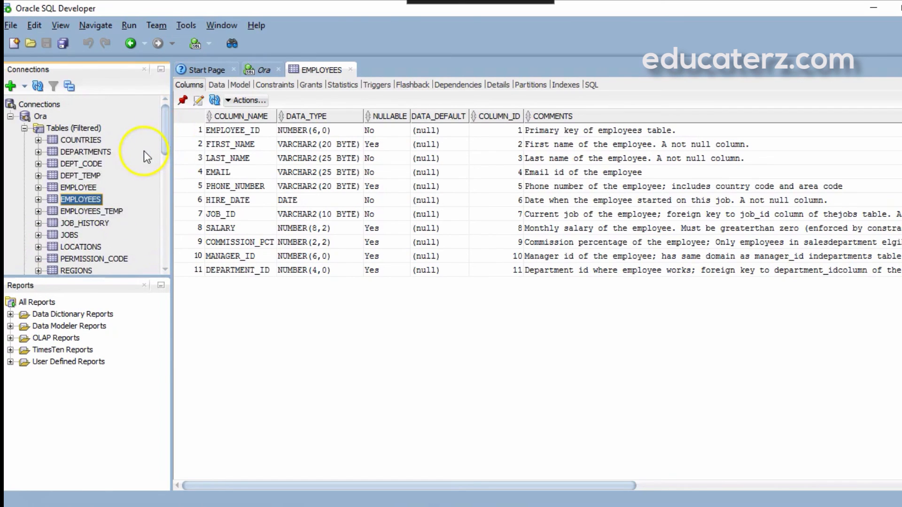